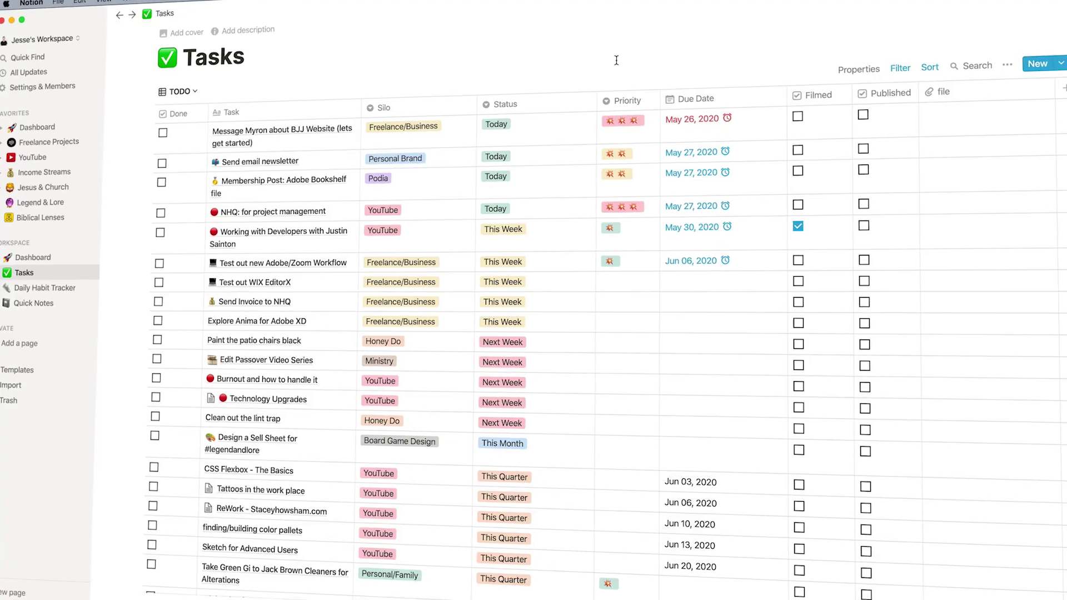
Open the Dashboard page and inspect the filter settings of its embedded Tasks table.
{"action": "left_click", "coordinate": [38, 126]}
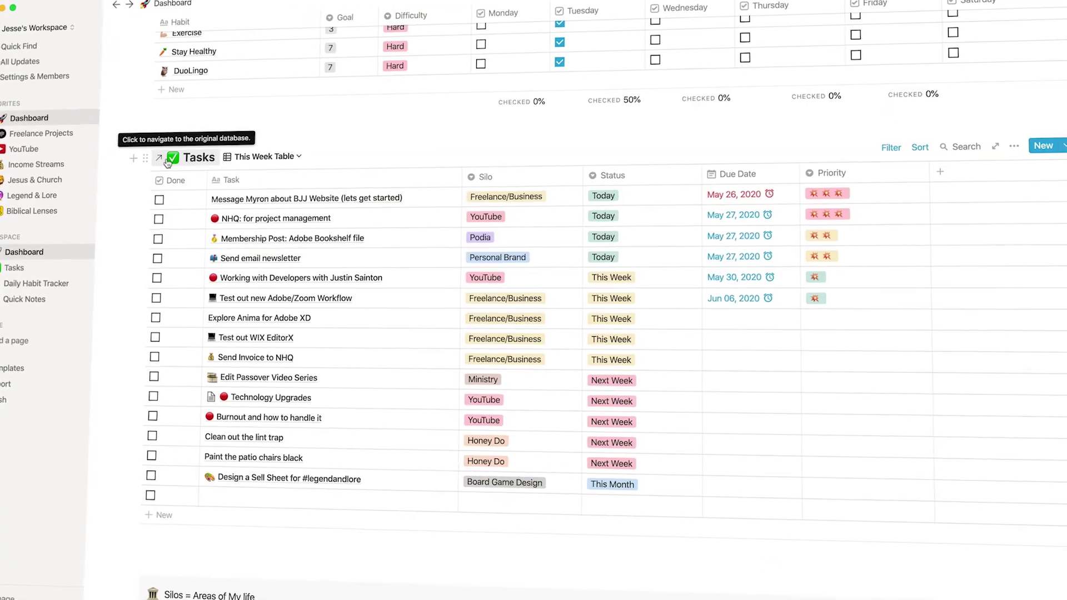
{"action": "left_click", "coordinate": [898, 145]}
{"action": "left_click", "coordinate": [1022, 218]}
{"action": "left_click", "coordinate": [806, 288]}
{"action": "left_click", "coordinate": [970, 422]}
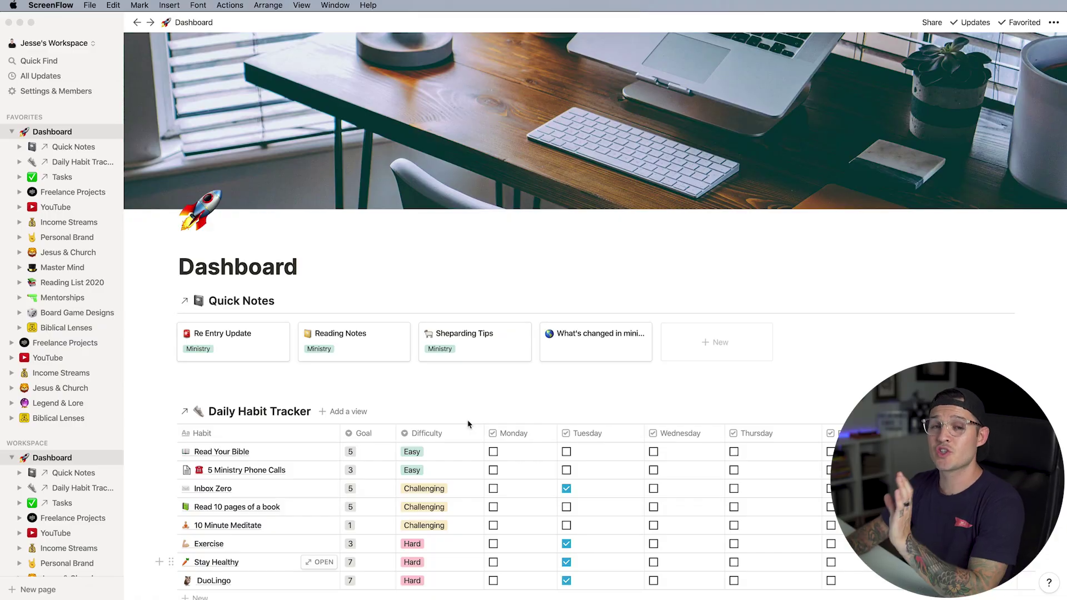
Collapse the Dashboard's nested pages in both the Favorites and Workspace sections of the page list.
{"action": "scroll", "coordinate": [63, 418], "scroll_direction": "down", "scroll_amount": 5}
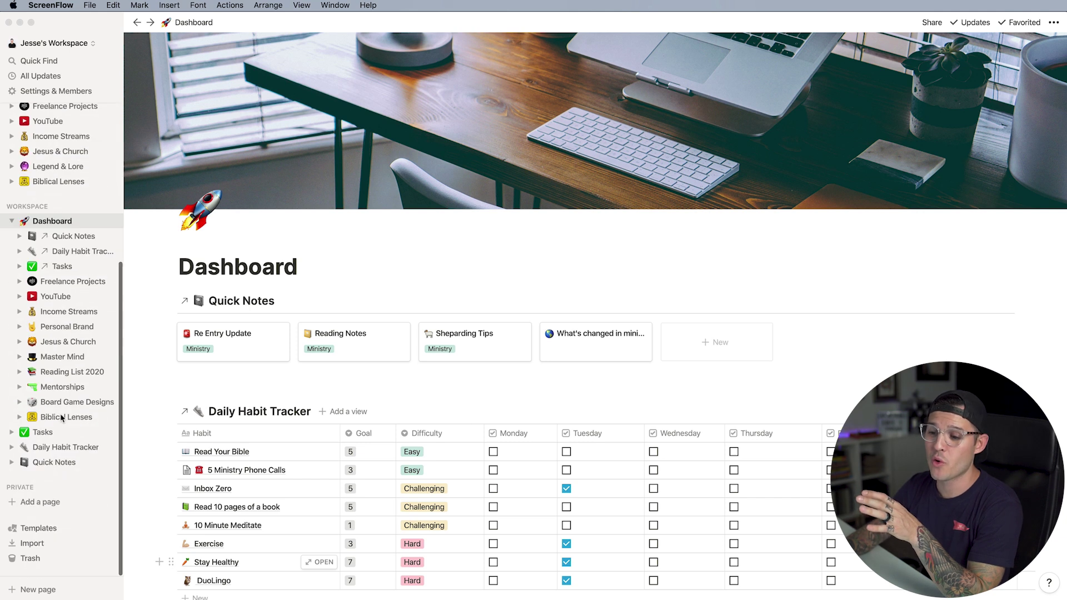
{"action": "scroll", "coordinate": [22, 170], "scroll_direction": "up", "scroll_amount": 5}
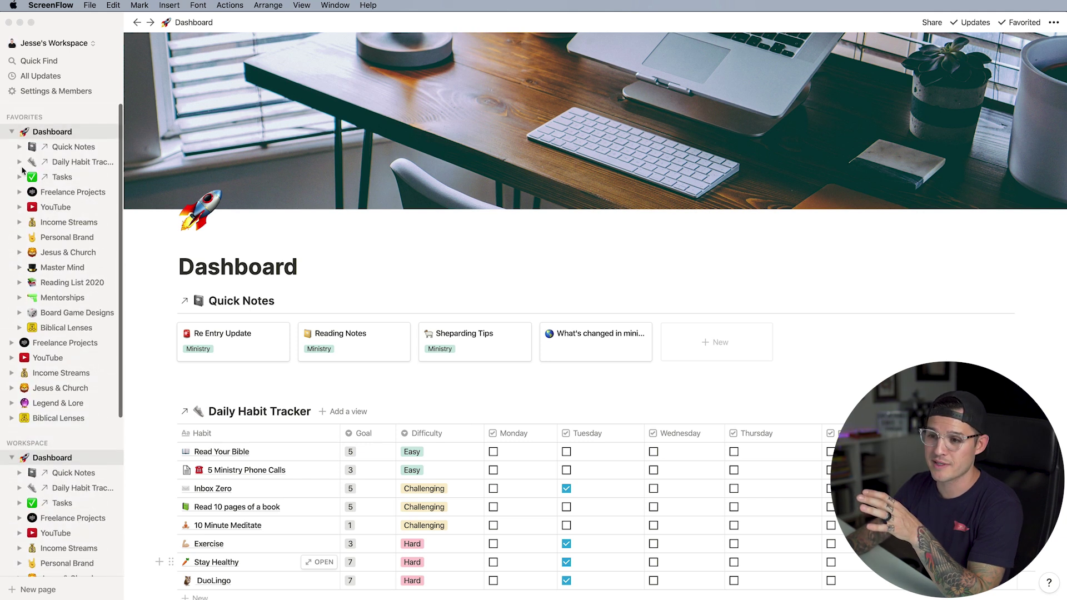
{"action": "left_click", "coordinate": [11, 131]}
{"action": "scroll", "coordinate": [60, 222], "scroll_direction": "down", "scroll_amount": 1}
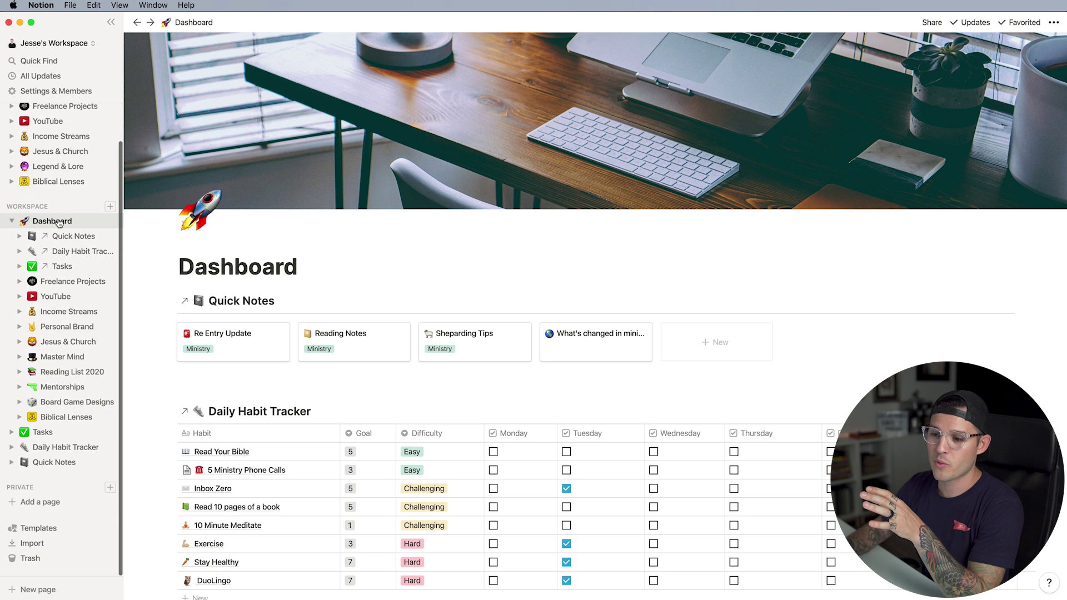
{"action": "left_click", "coordinate": [12, 231]}
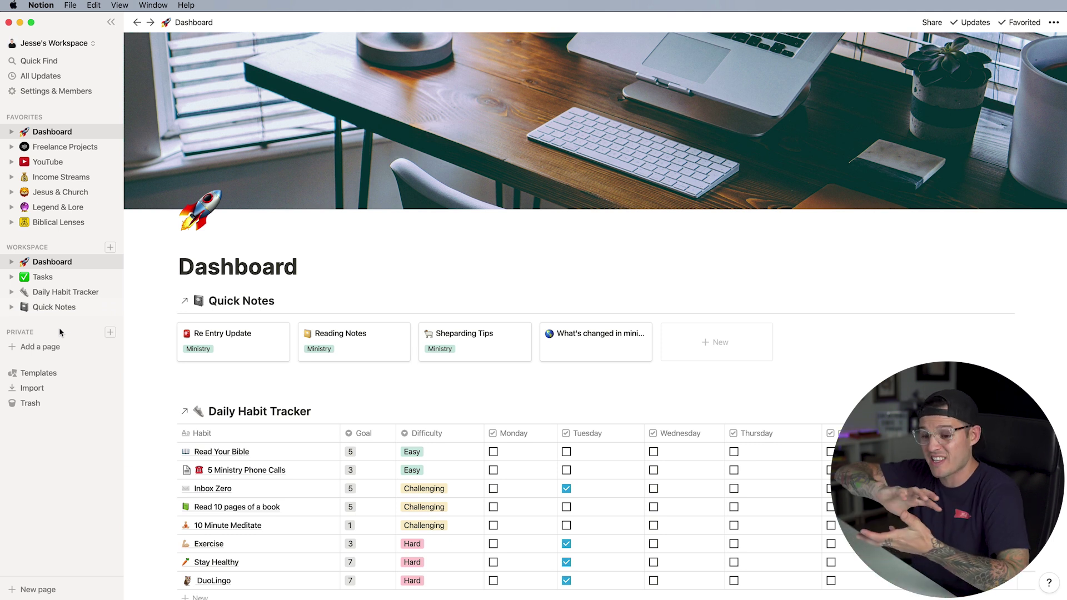
View the Tasks page and review the Dashboard page down to its Business, Personal Growth and Just for me lists.
{"action": "left_click", "coordinate": [53, 277]}
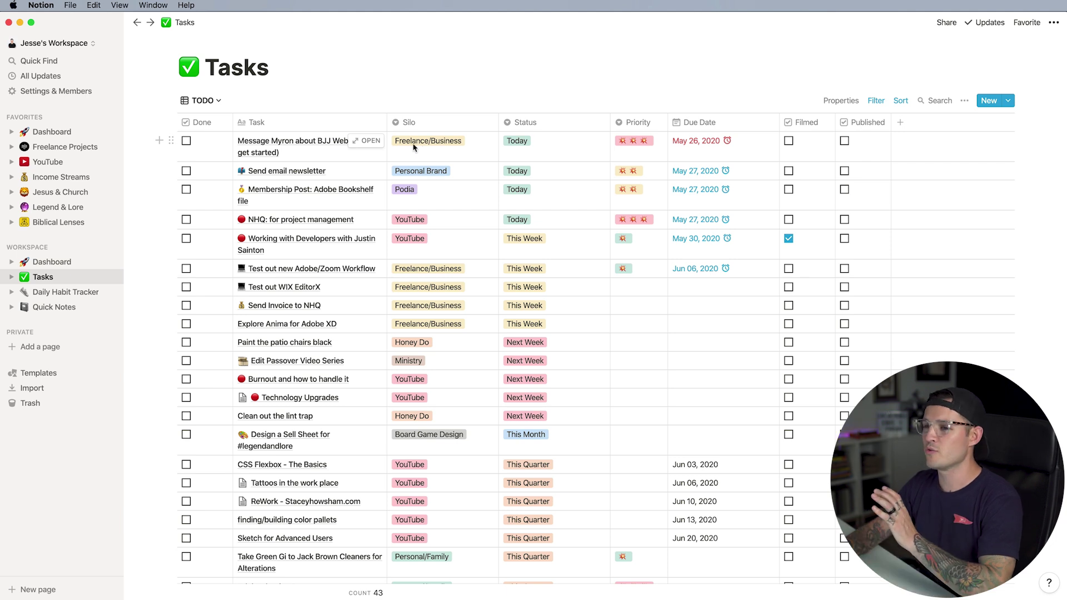
{"action": "left_click", "coordinate": [70, 135]}
{"action": "scroll", "coordinate": [479, 297], "scroll_direction": "down", "scroll_amount": 5}
{"action": "scroll", "coordinate": [481, 300], "scroll_direction": "down", "scroll_amount": 8}
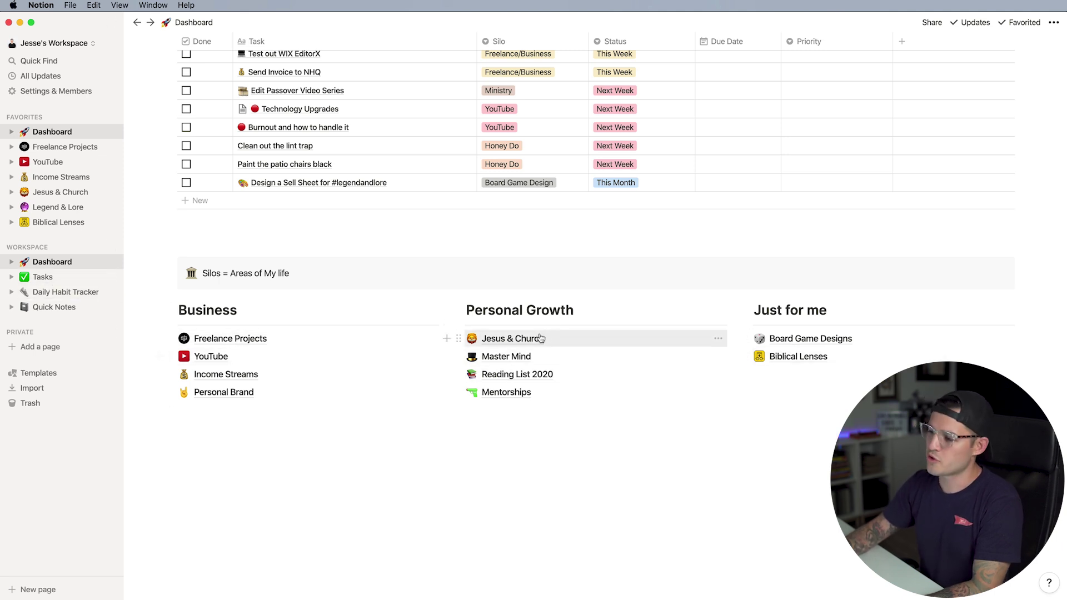
Return to the Tasks page and view the available Status and Priority options on the first task.
{"action": "left_click", "coordinate": [58, 281]}
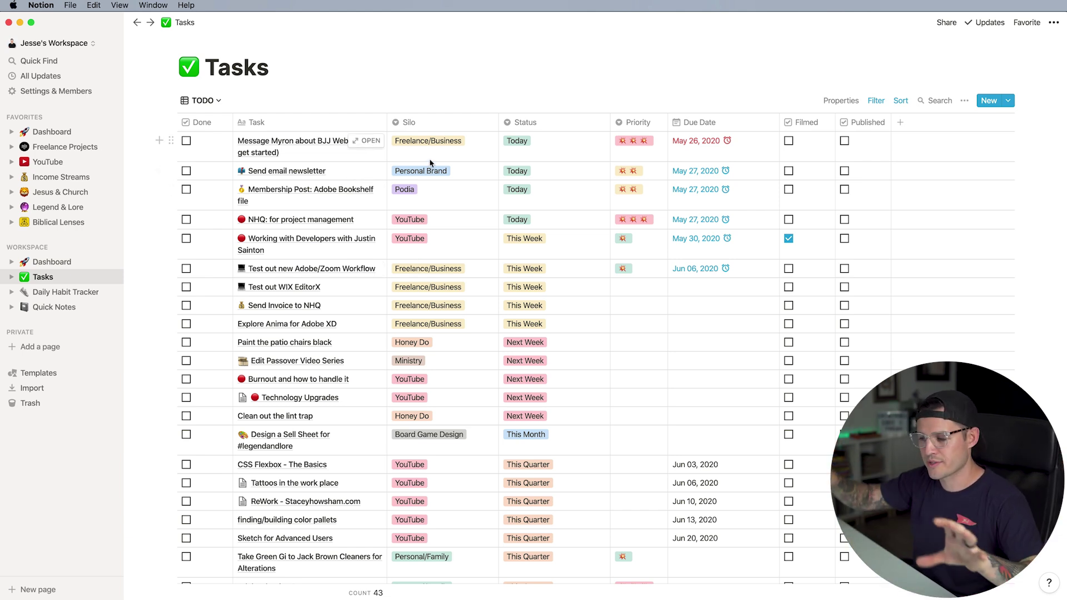
{"action": "left_click", "coordinate": [523, 143]}
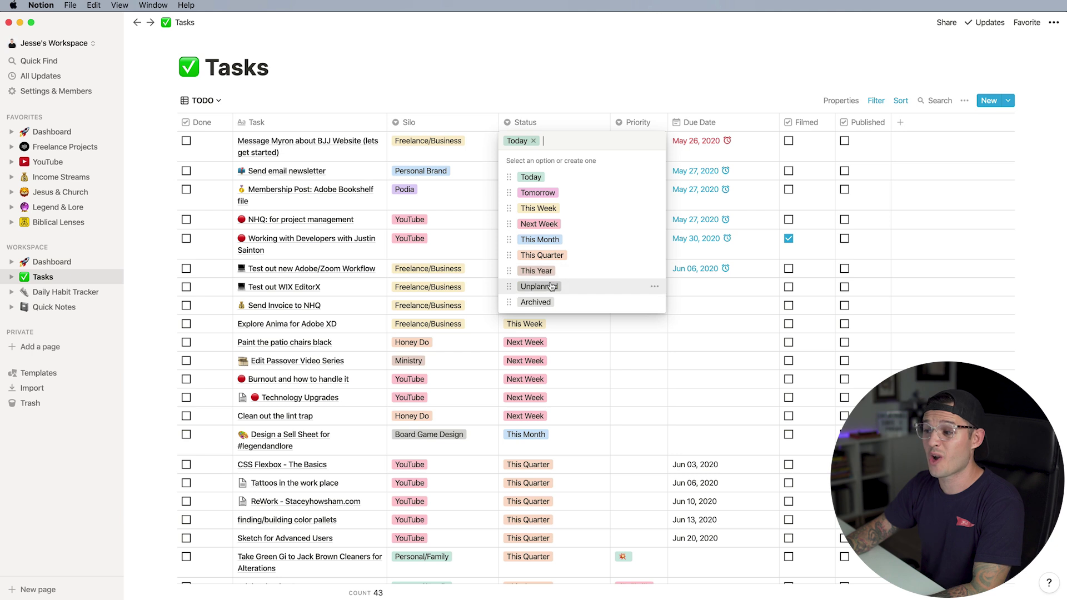
{"action": "left_click", "coordinate": [547, 72]}
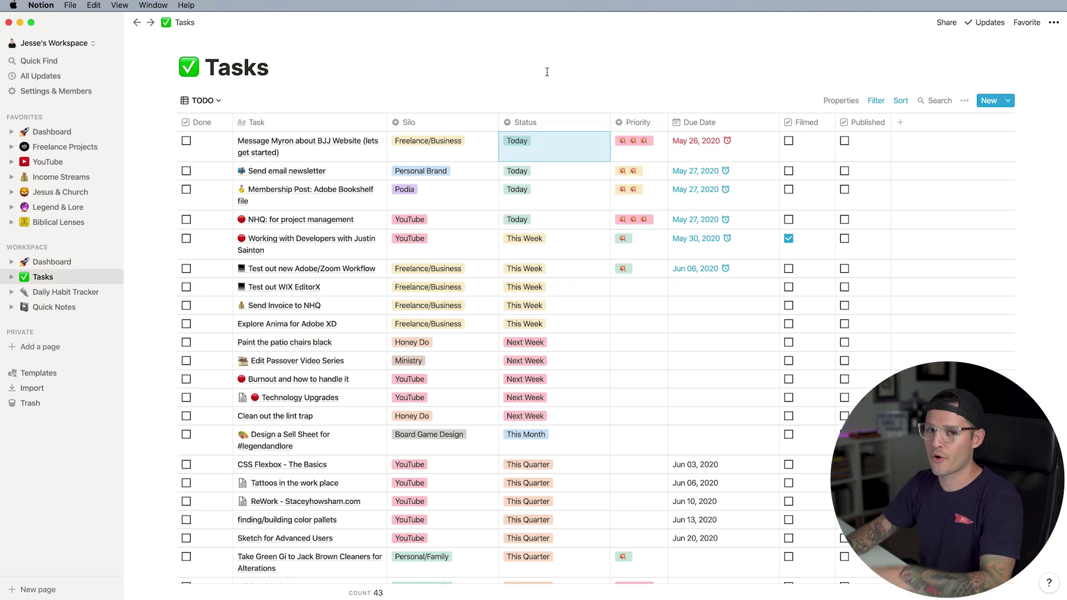
{"action": "left_click", "coordinate": [636, 145]}
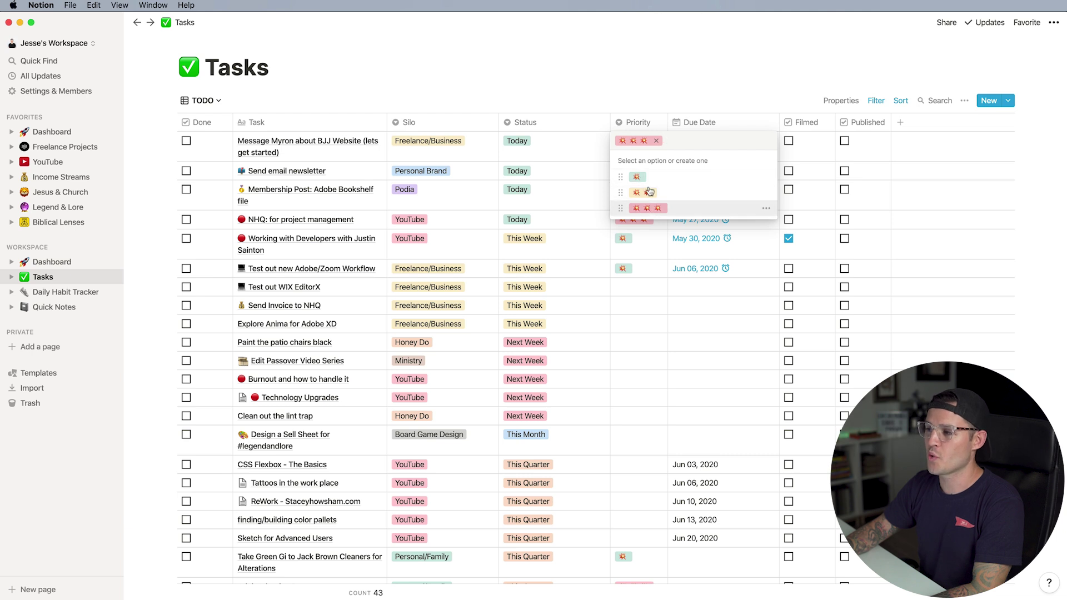
{"action": "left_click", "coordinate": [649, 84]}
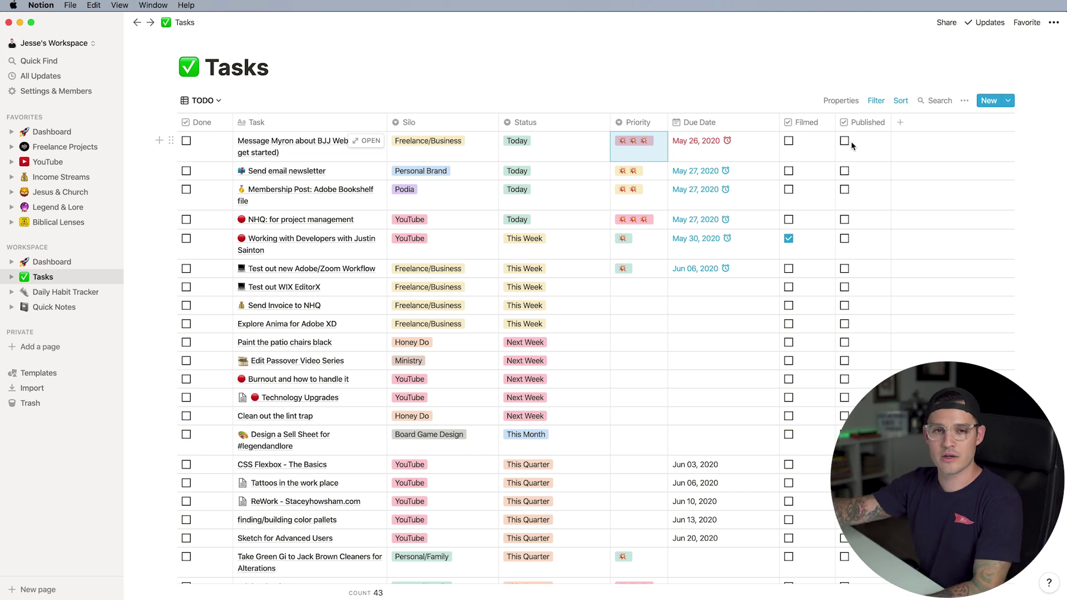
Add a Files & media property to the Tasks table after the Published column and name it "file".
{"action": "left_click", "coordinate": [900, 123]}
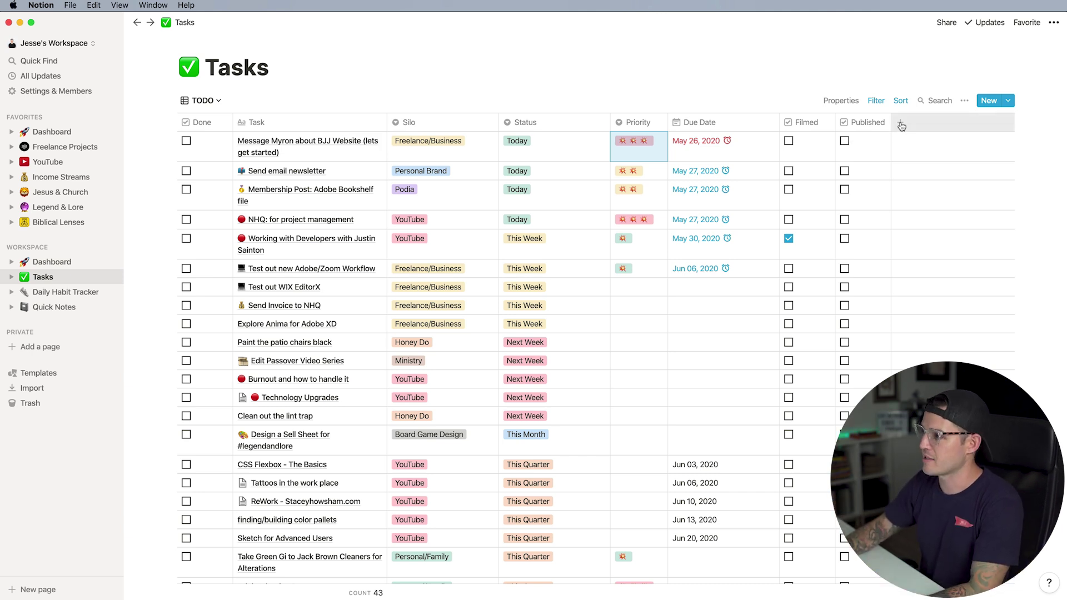
{"action": "mouse_move", "coordinate": [916, 190]}
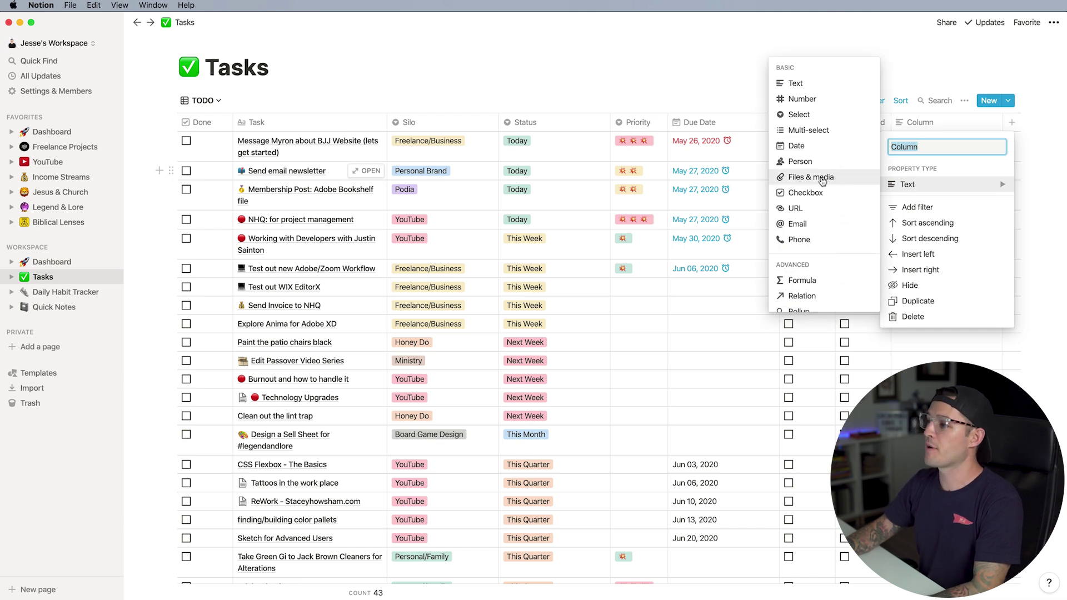
{"action": "left_click", "coordinate": [823, 178]}
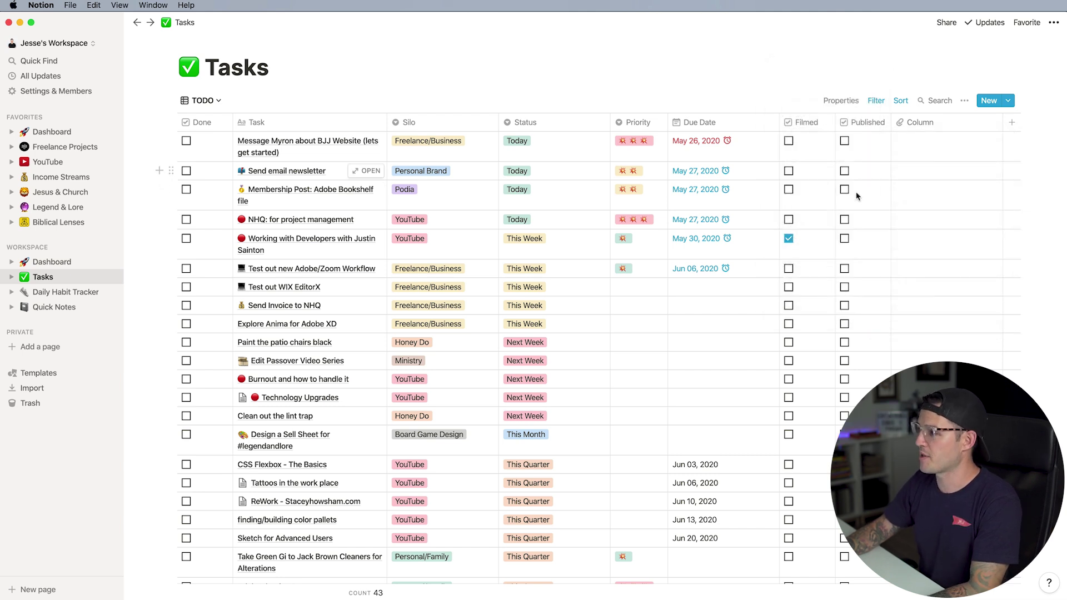
{"action": "left_click", "coordinate": [919, 122]}
{"action": "type", "text": "file"}
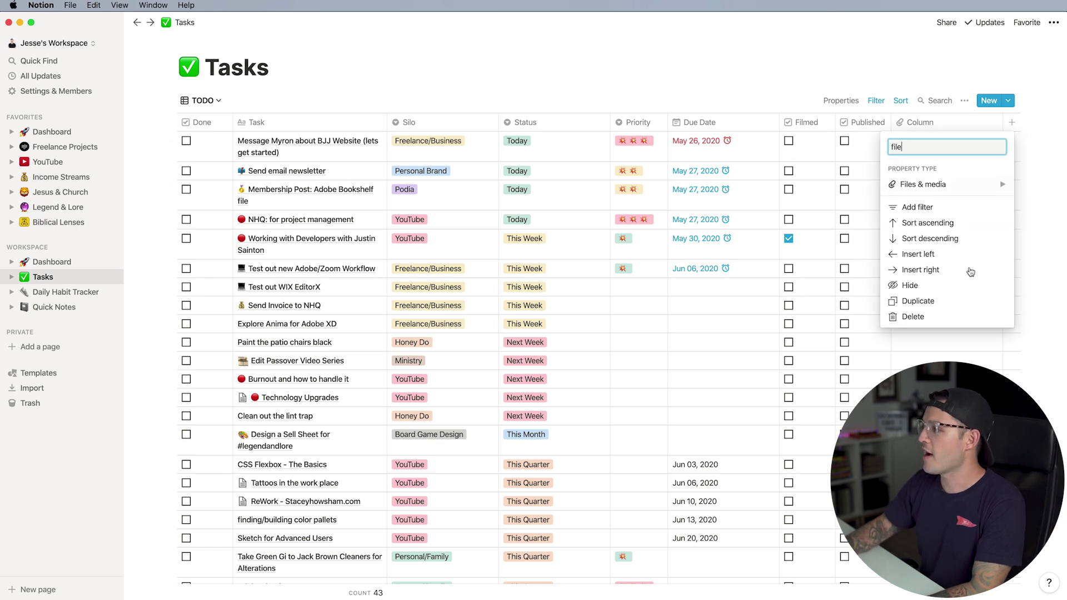
{"action": "key", "text": "Return"}
View the upload options in the first task's file cell and the settings of the file column.
{"action": "left_click", "coordinate": [928, 146]}
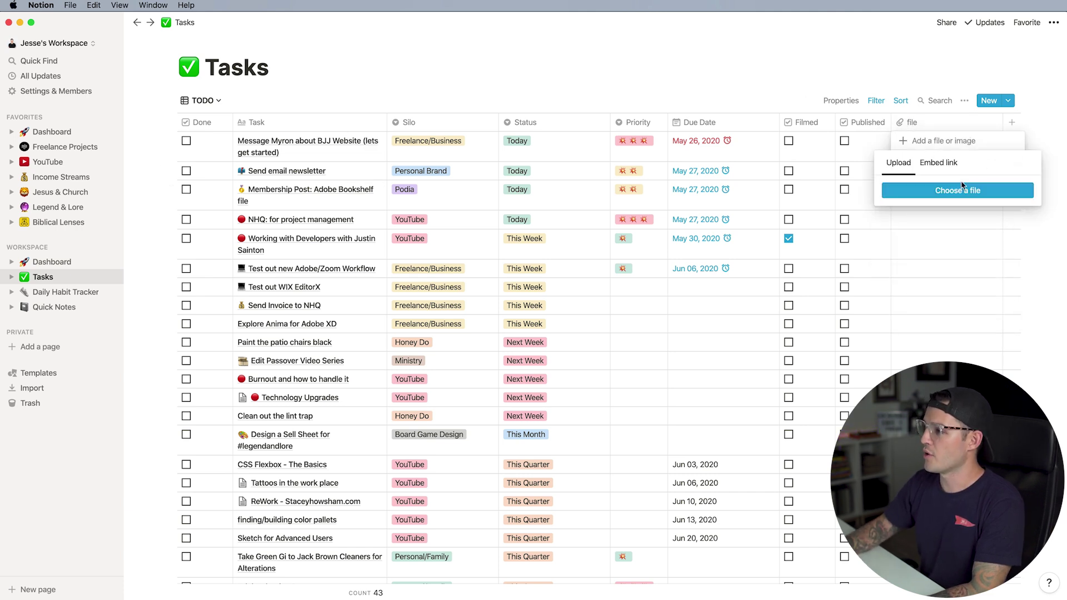
{"action": "key", "text": "Escape"}
{"action": "left_click", "coordinate": [938, 124]}
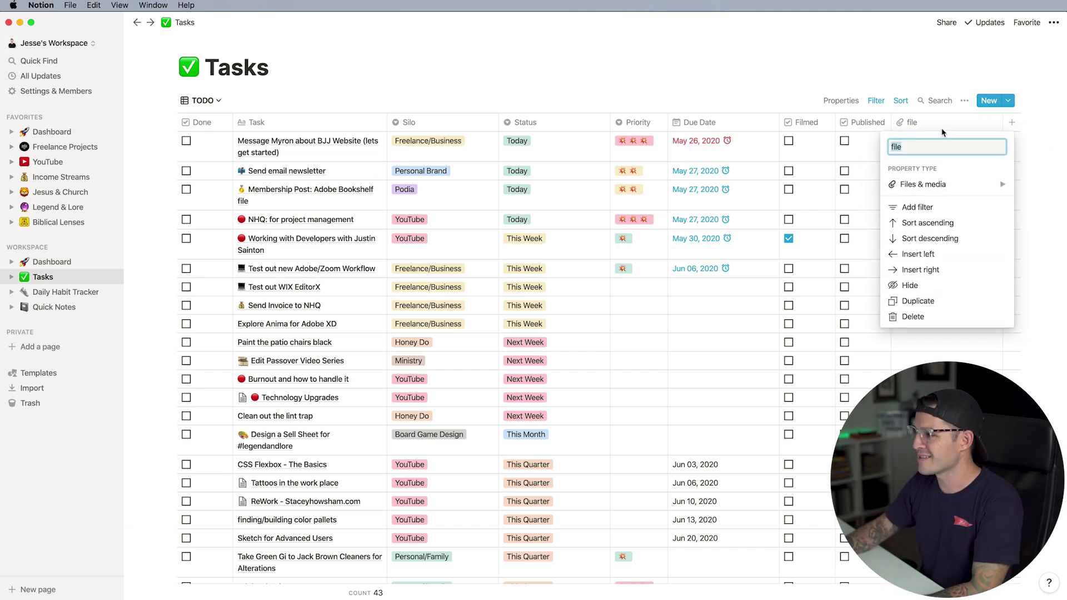
{"action": "left_click", "coordinate": [731, 73]}
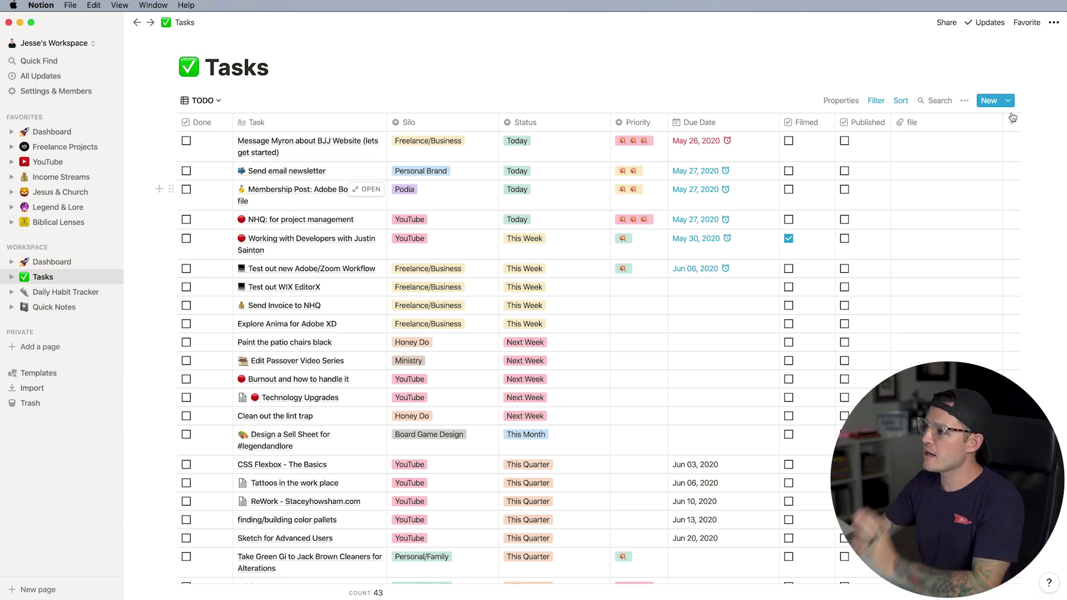
Create a blank task in the Tasks table and look through the whole TODO list.
{"action": "left_click", "coordinate": [987, 103]}
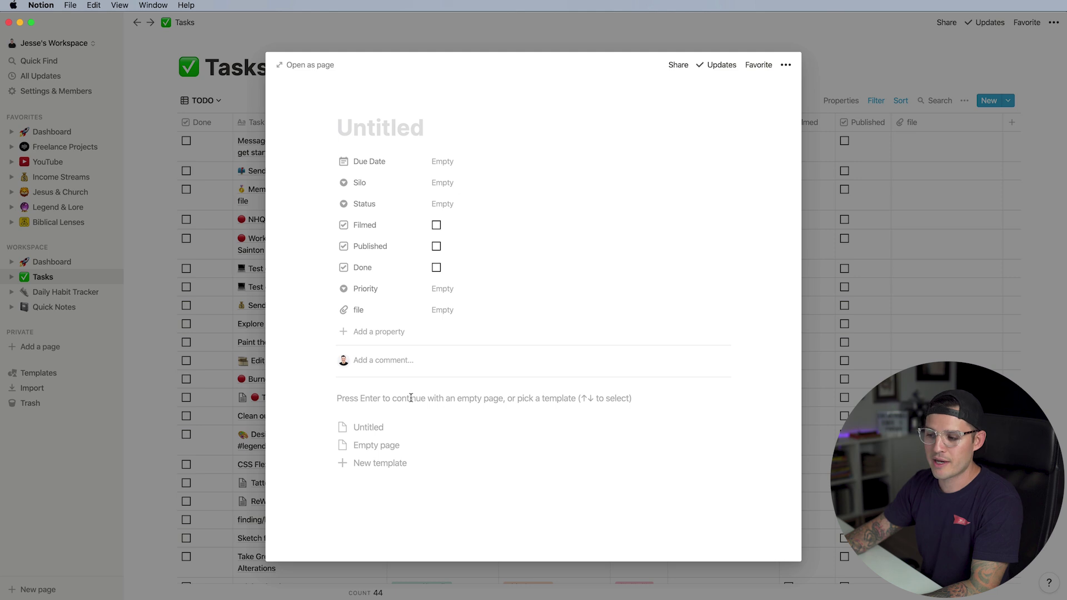
{"action": "key", "text": "Escape"}
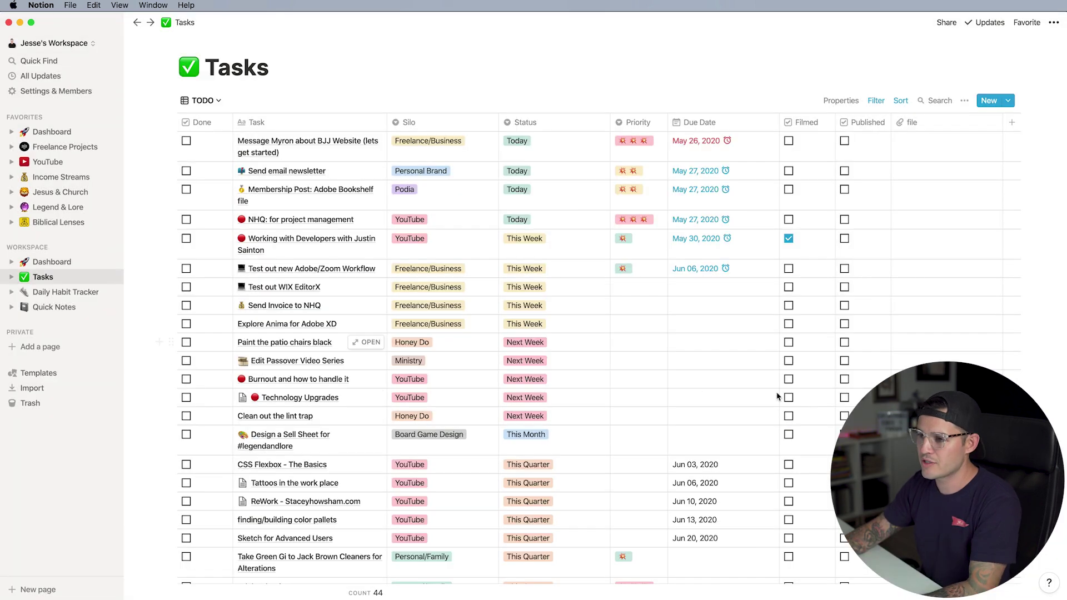
{"action": "scroll", "coordinate": [686, 382], "scroll_direction": "down", "scroll_amount": 5}
{"action": "scroll", "coordinate": [685, 382], "scroll_direction": "up", "scroll_amount": 5}
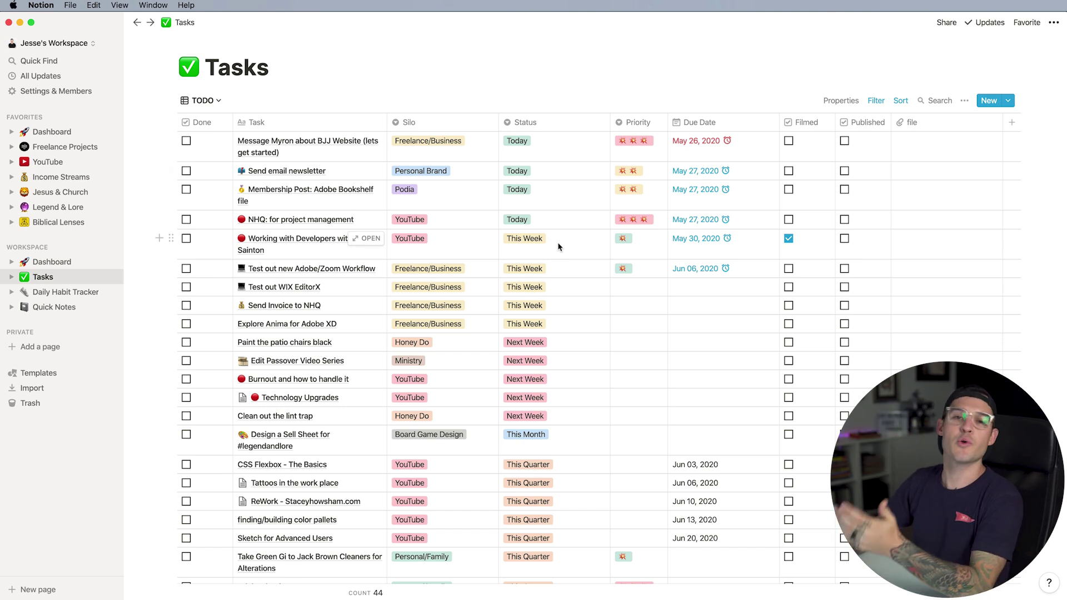
{"action": "scroll", "coordinate": [559, 245], "scroll_direction": "down", "scroll_amount": 15}
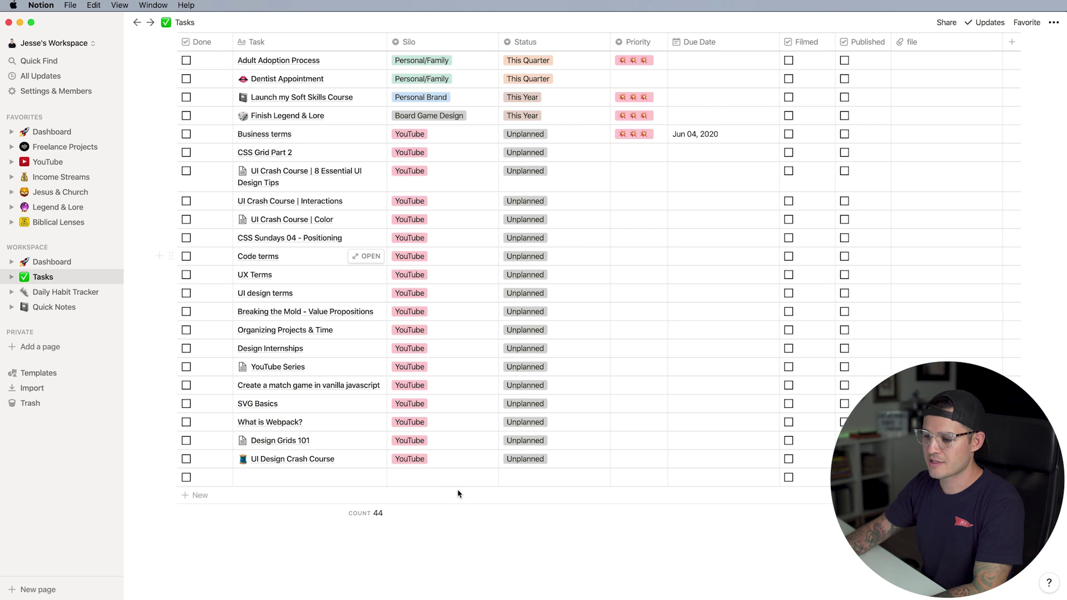
{"action": "scroll", "coordinate": [593, 284], "scroll_direction": "up", "scroll_amount": 10}
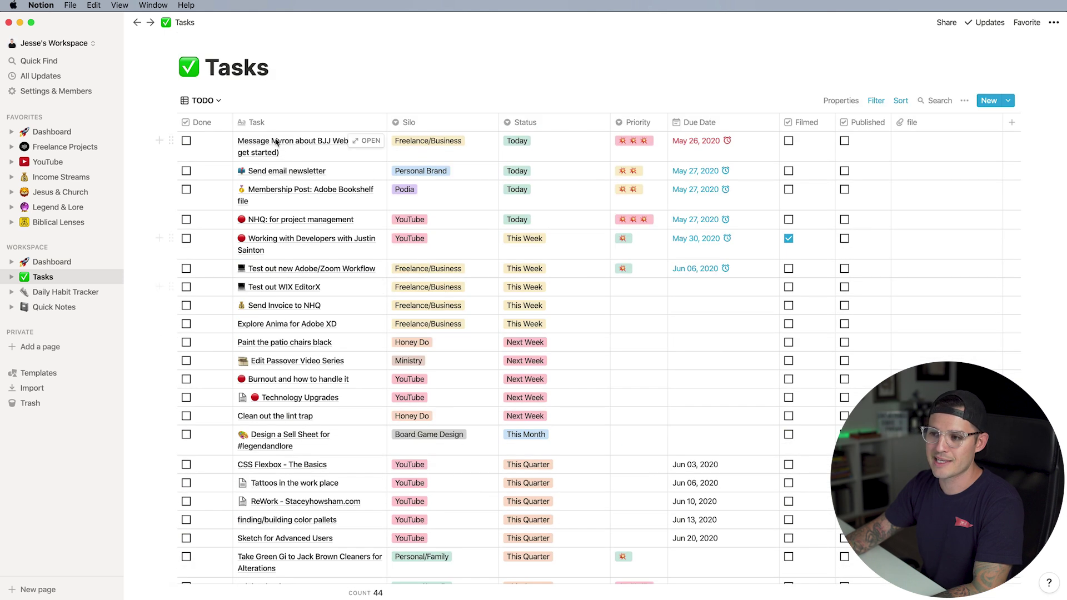
Switch the Tasks table to the DONE view and look through the completed tasks.
{"action": "left_click", "coordinate": [216, 105]}
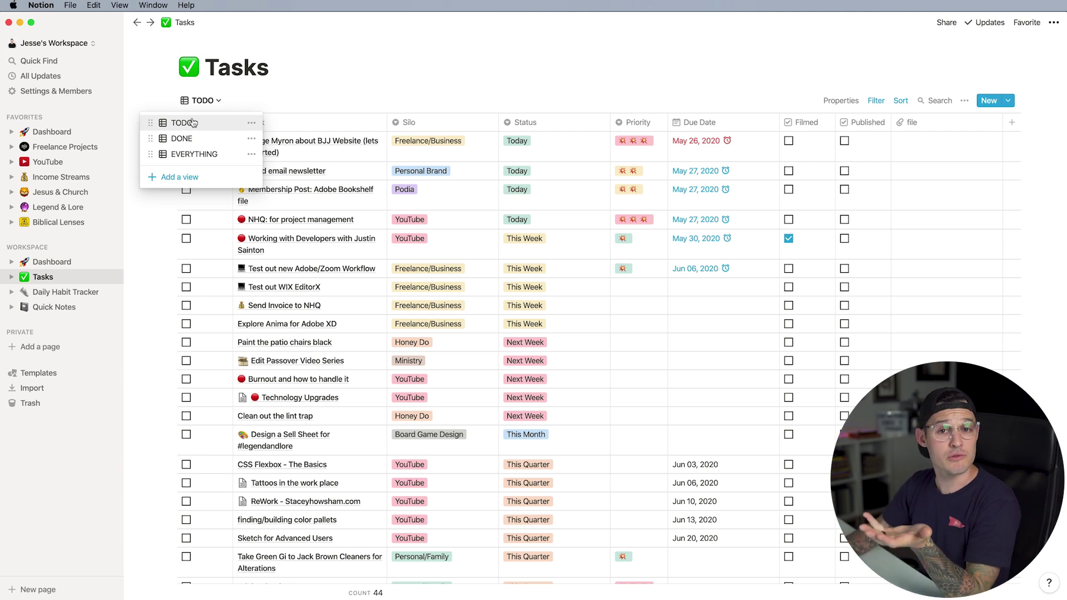
{"action": "left_click", "coordinate": [201, 140]}
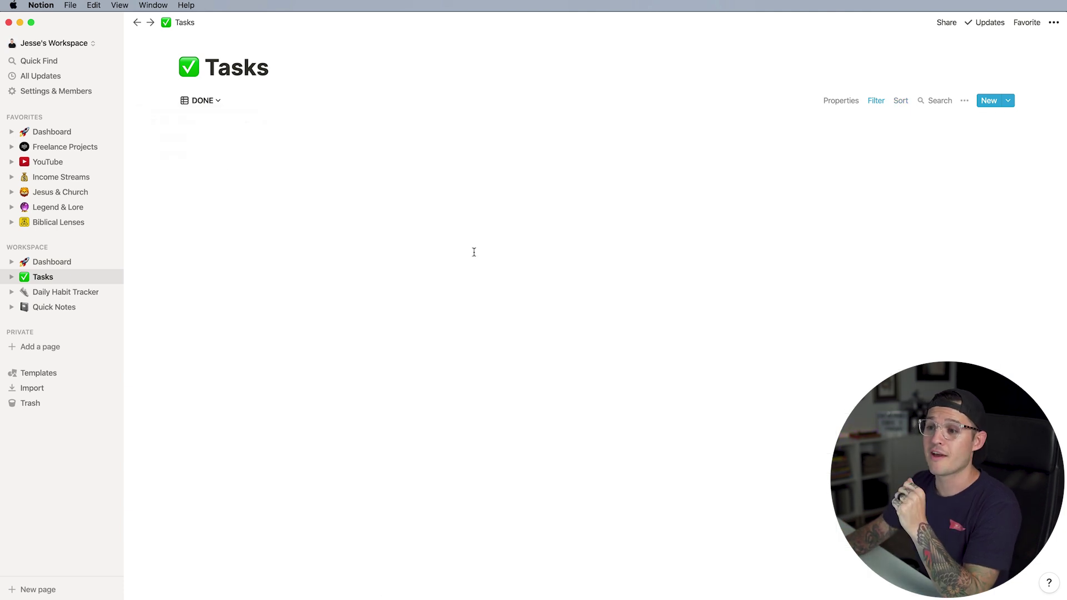
{"action": "scroll", "coordinate": [472, 258], "scroll_direction": "down", "scroll_amount": 20}
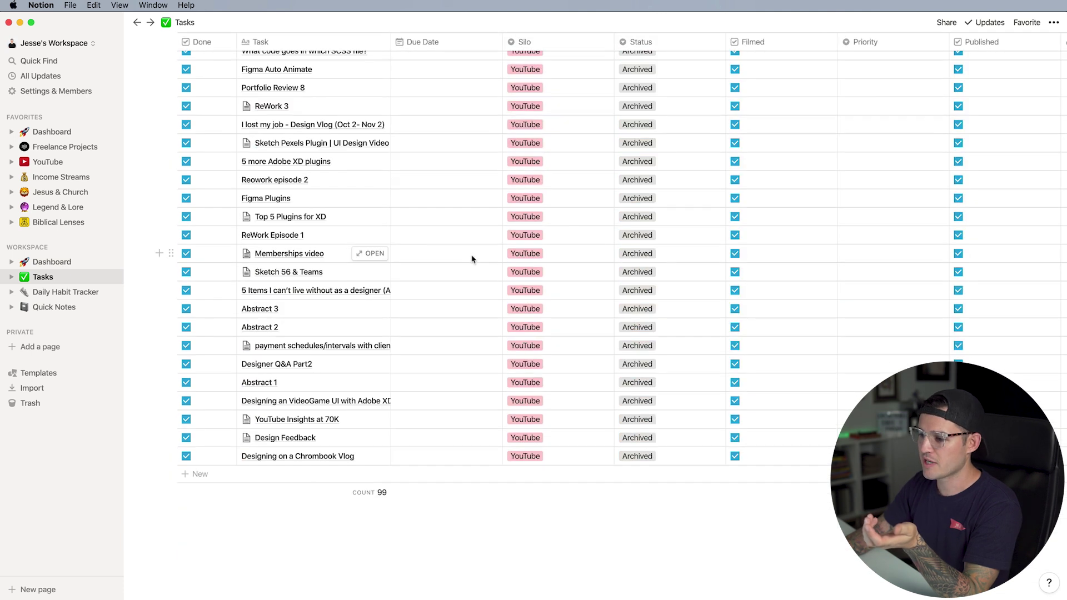
{"action": "scroll", "coordinate": [490, 407], "scroll_direction": "down", "scroll_amount": 10}
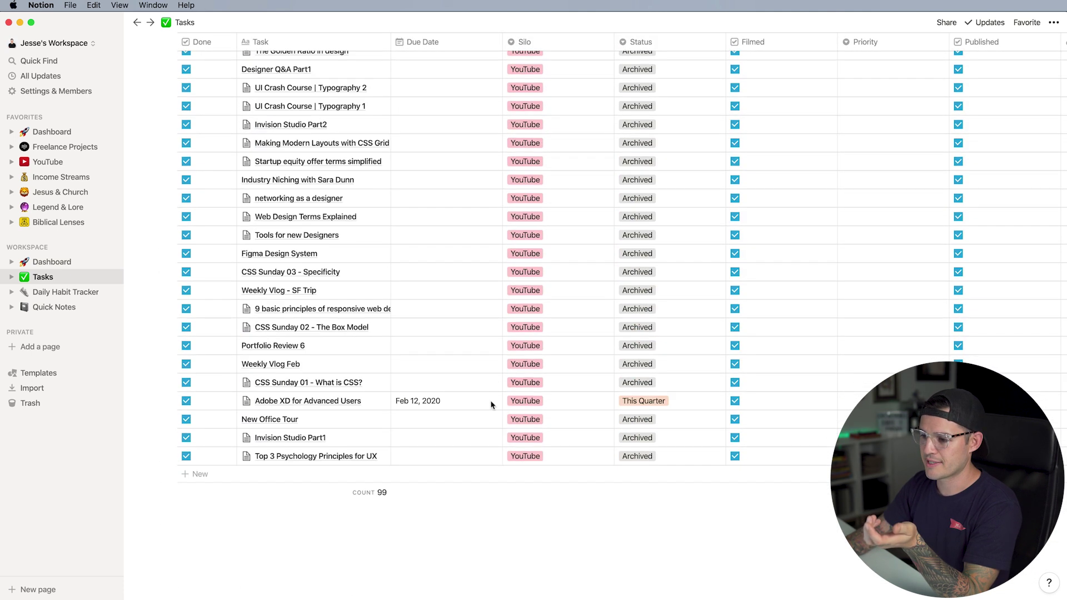
{"action": "scroll", "coordinate": [478, 411], "scroll_direction": "up", "scroll_amount": 20}
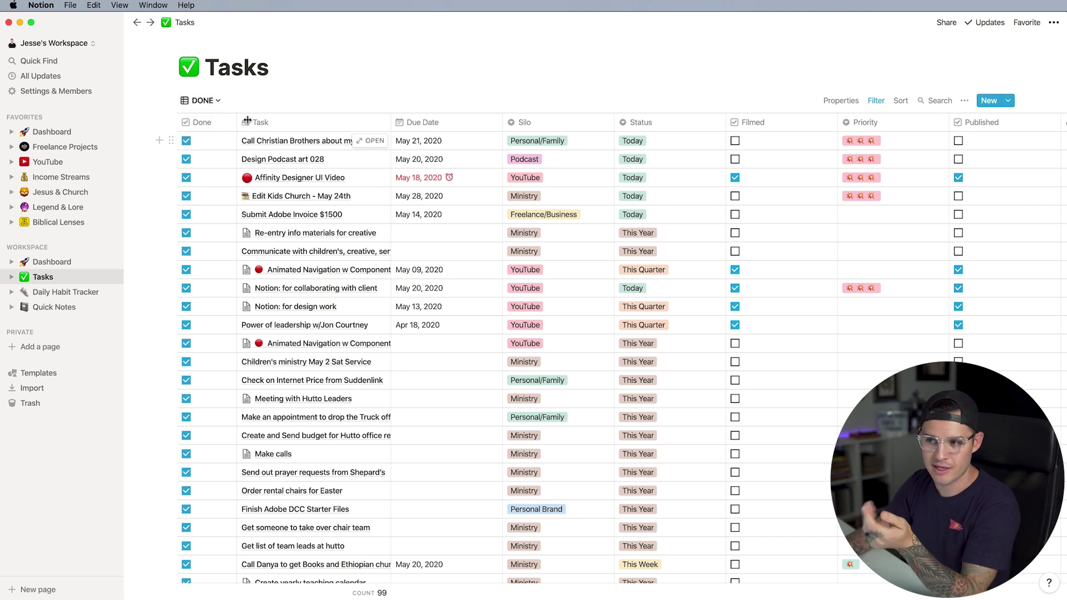
Switch the Tasks table to the EVERYTHING view and look through the full task list.
{"action": "left_click", "coordinate": [207, 100]}
{"action": "left_click", "coordinate": [202, 153]}
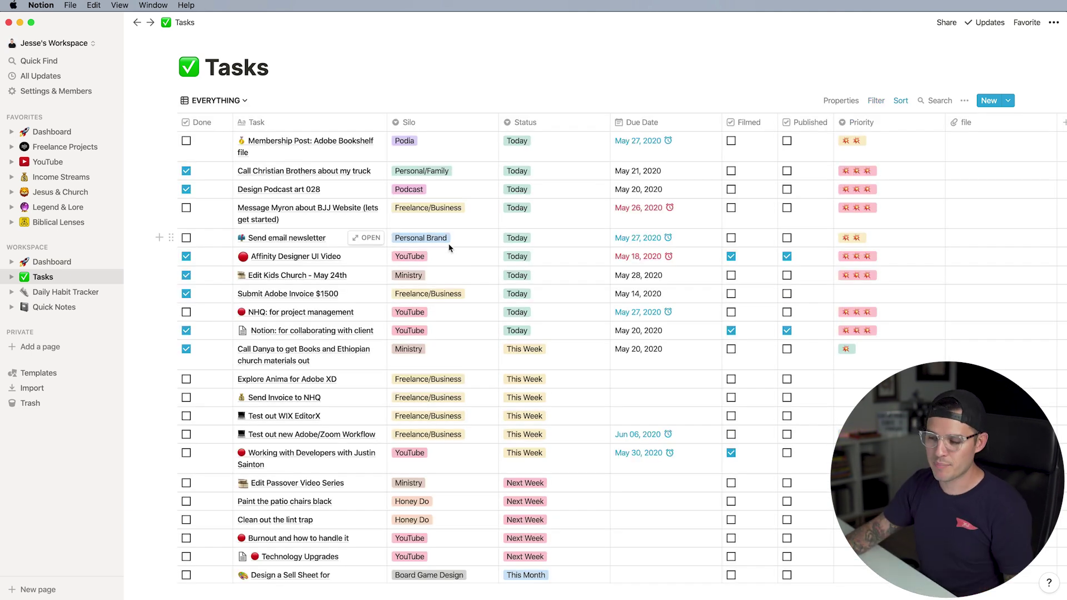
{"action": "scroll", "coordinate": [453, 251], "scroll_direction": "down", "scroll_amount": 20}
{"action": "scroll", "coordinate": [453, 251], "scroll_direction": "down", "scroll_amount": 15}
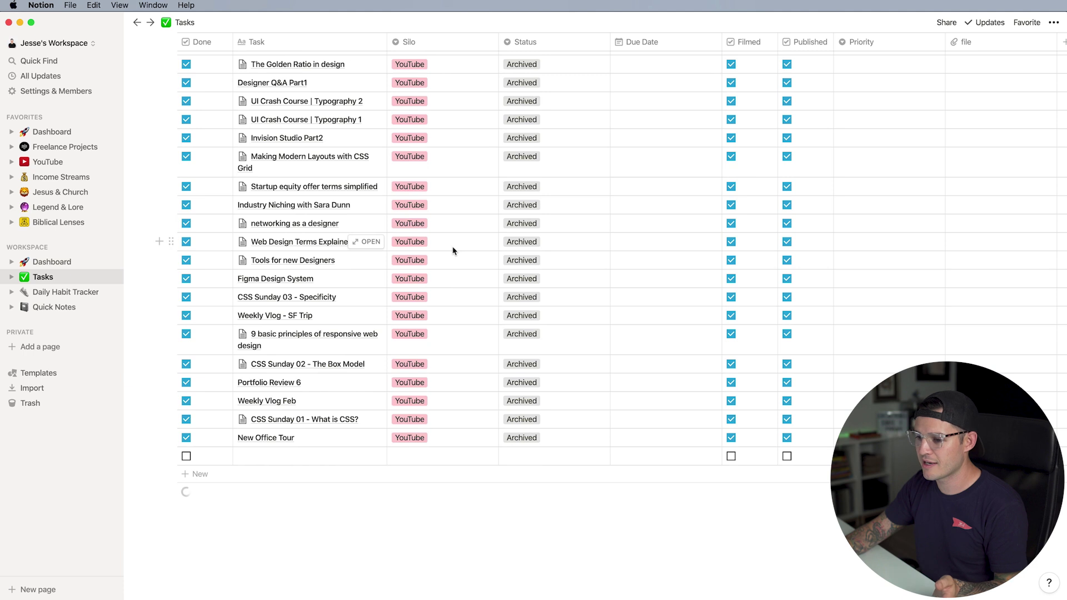
{"action": "scroll", "coordinate": [454, 253], "scroll_direction": "up", "scroll_amount": 20}
{"action": "scroll", "coordinate": [454, 253], "scroll_direction": "up", "scroll_amount": 20}
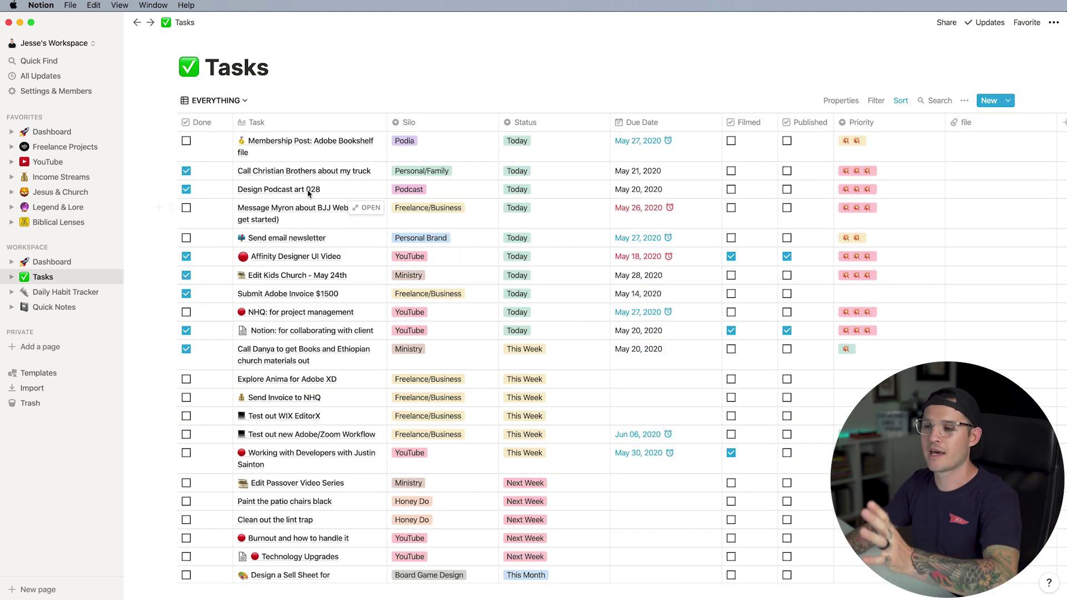
Switch the Tasks table to the TODO view and look at its list of views and its filter.
{"action": "left_click", "coordinate": [225, 100]}
{"action": "left_click", "coordinate": [225, 123]}
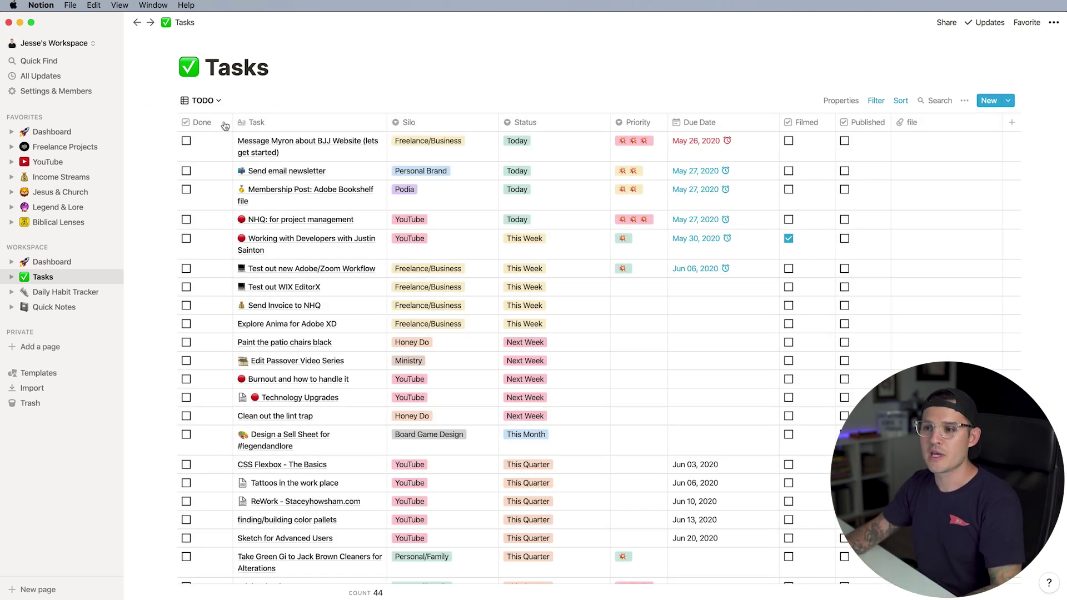
{"action": "left_click", "coordinate": [217, 101]}
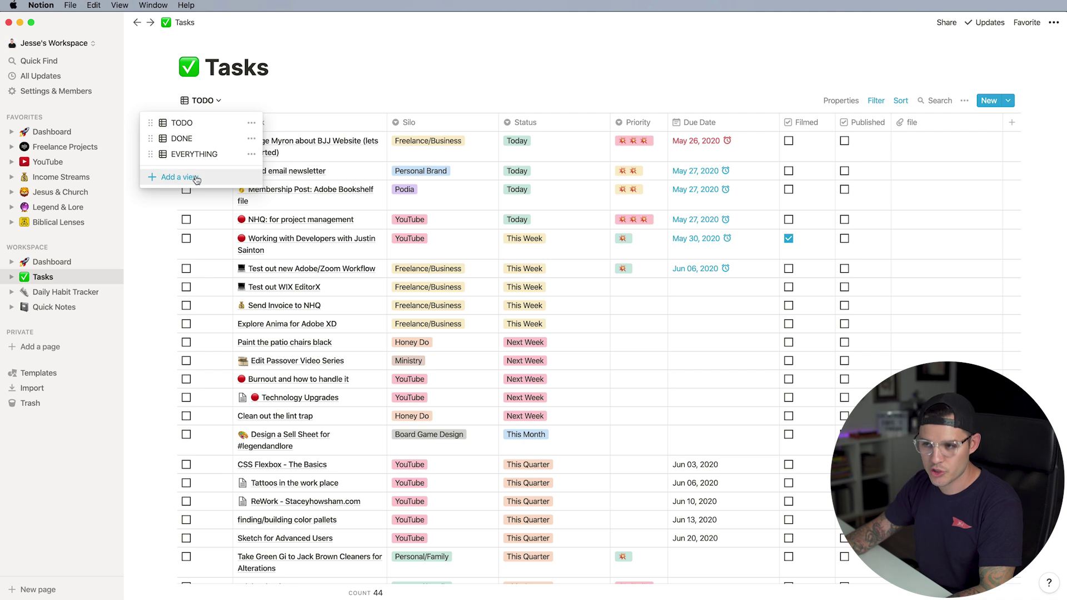
{"action": "left_click", "coordinate": [288, 100]}
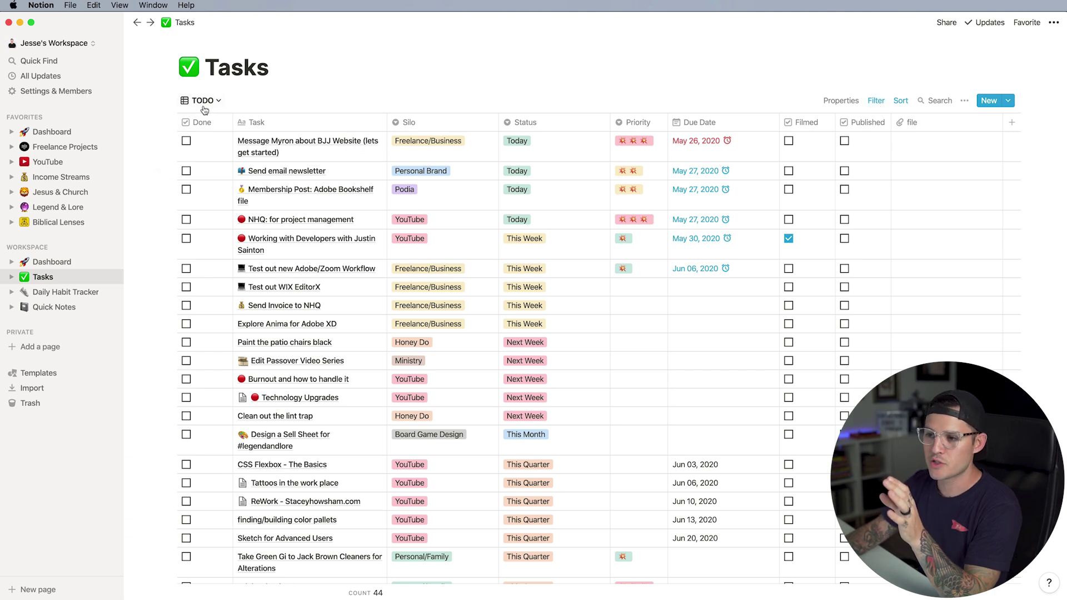
{"action": "left_click", "coordinate": [883, 105]}
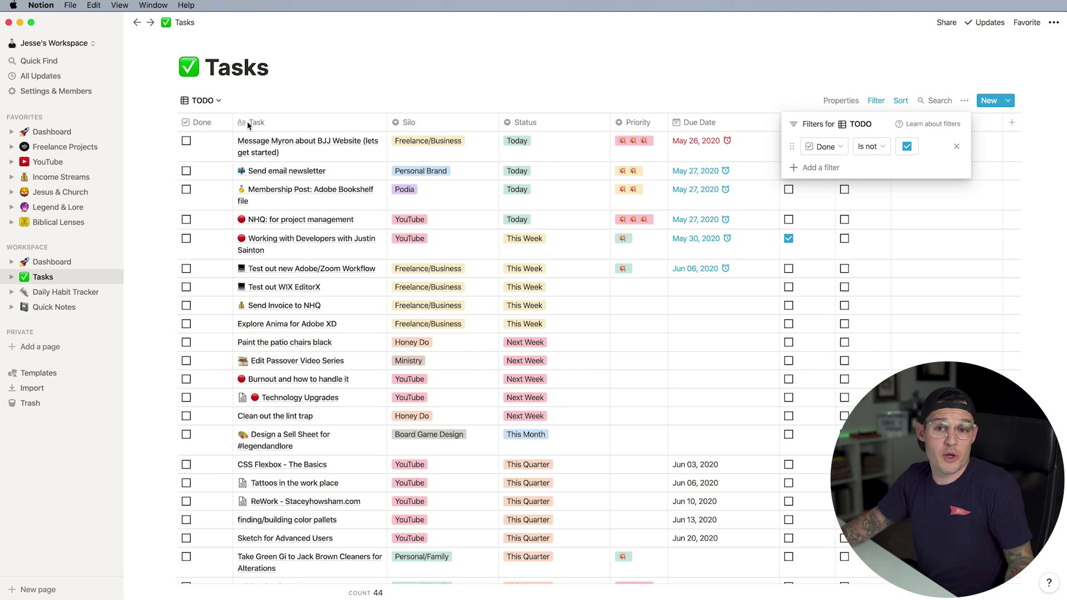
Switch the Tasks table to the DONE view and look at its filter on the Done property.
{"action": "left_click", "coordinate": [201, 104]}
{"action": "left_click", "coordinate": [203, 101]}
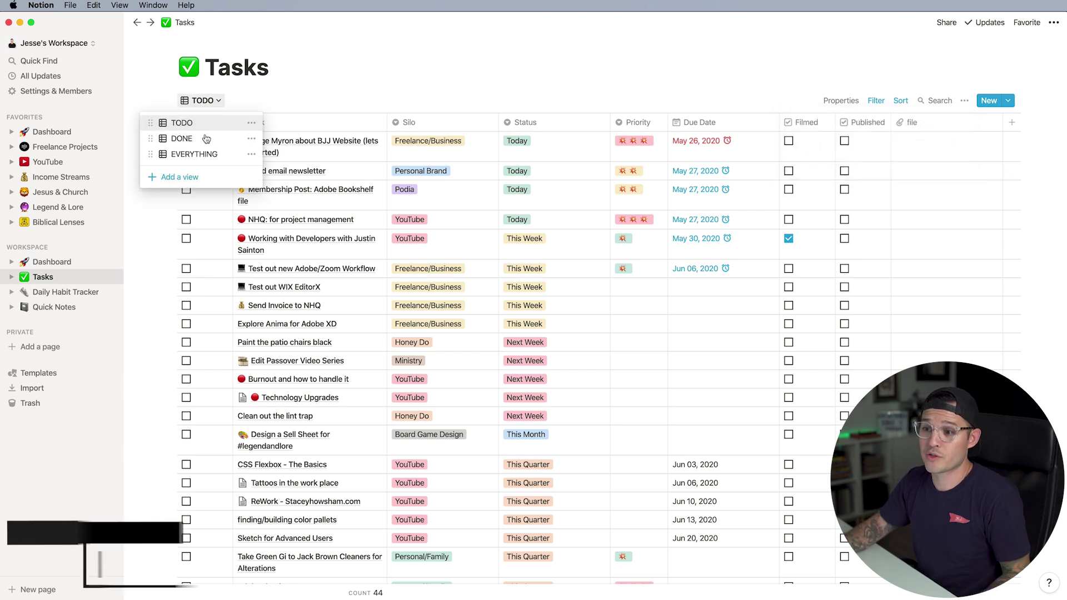
{"action": "left_click", "coordinate": [191, 126]}
{"action": "left_click", "coordinate": [875, 101]}
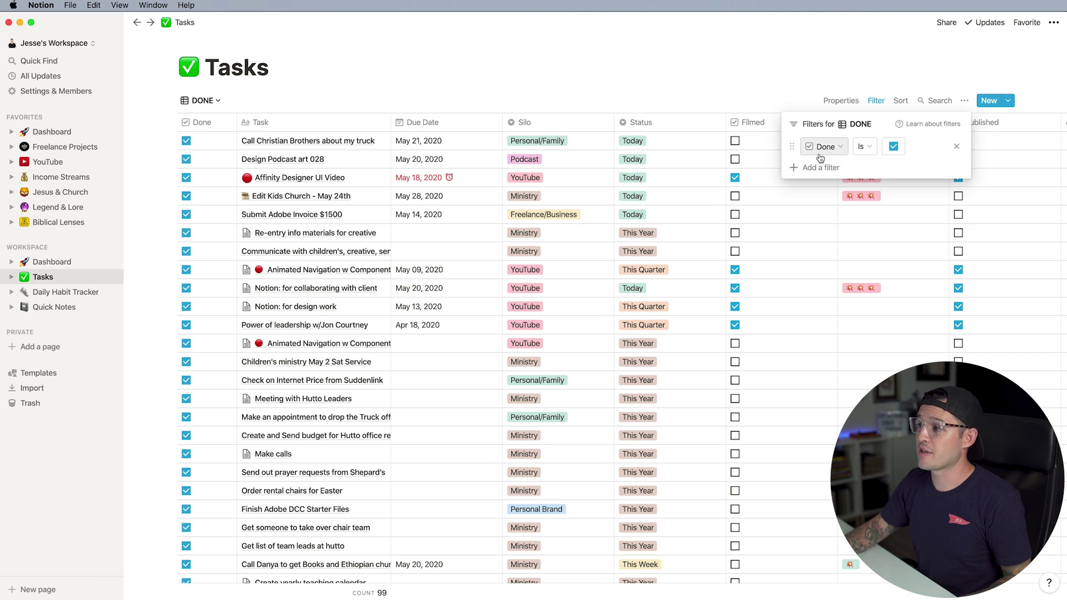
Return the Tasks table to the TODO view and look at its sort rules.
{"action": "left_click", "coordinate": [204, 104]}
{"action": "left_click", "coordinate": [203, 102]}
{"action": "left_click", "coordinate": [210, 122]}
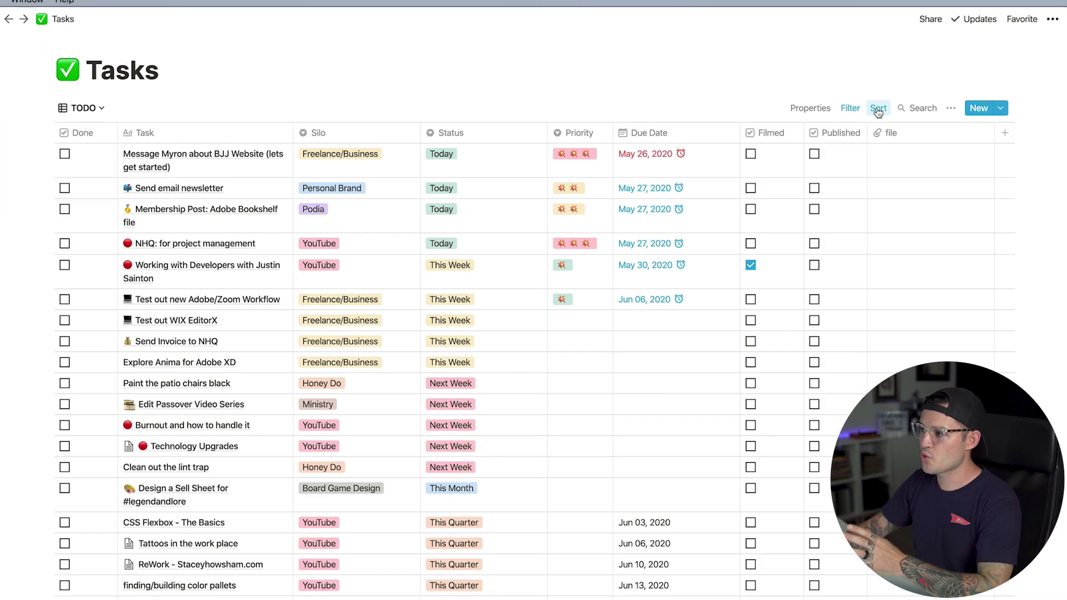
{"action": "left_click", "coordinate": [877, 109]}
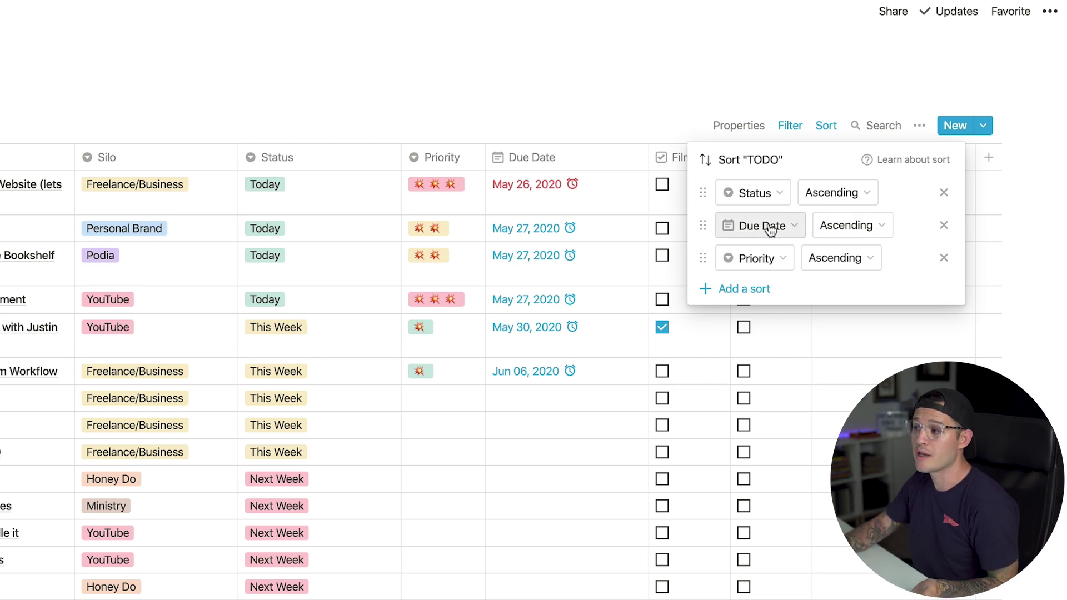
{"action": "left_click", "coordinate": [583, 97]}
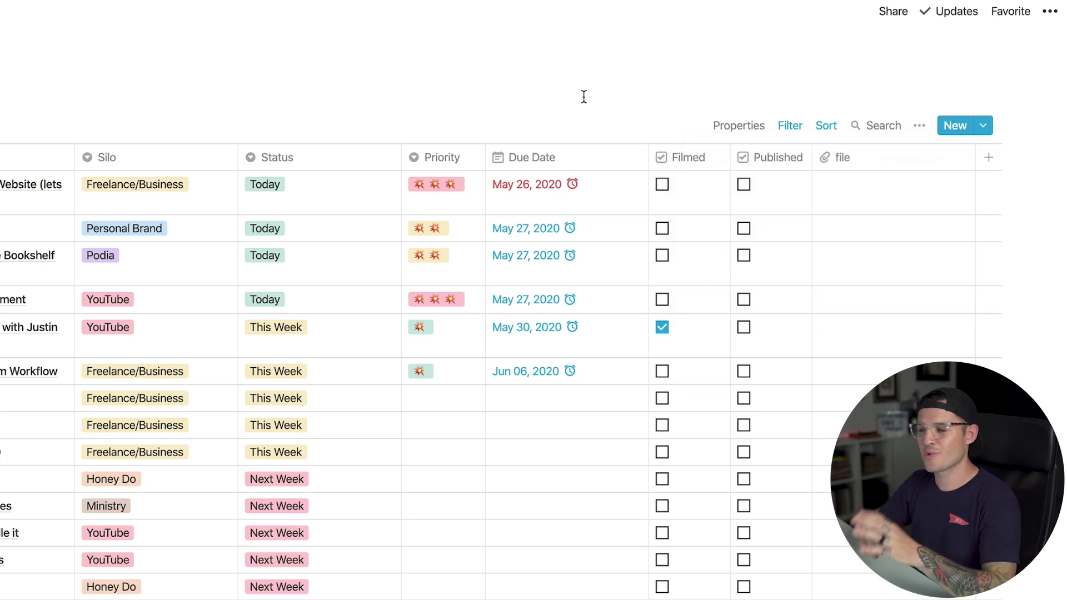
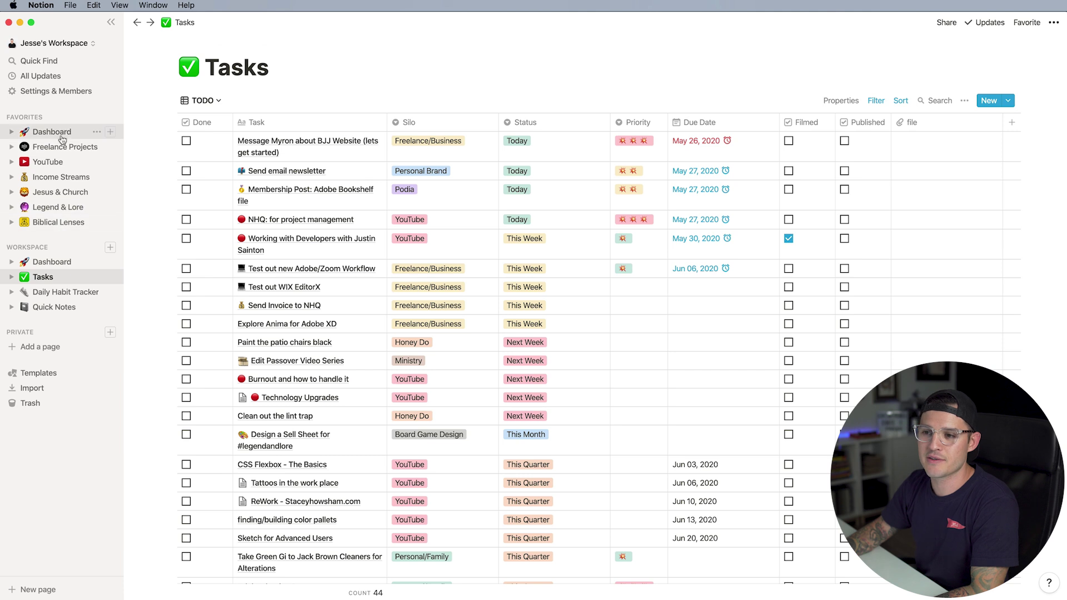
Open the Dashboard and look at the filters of the This Week Table in its Tasks section.
{"action": "left_click", "coordinate": [51, 137]}
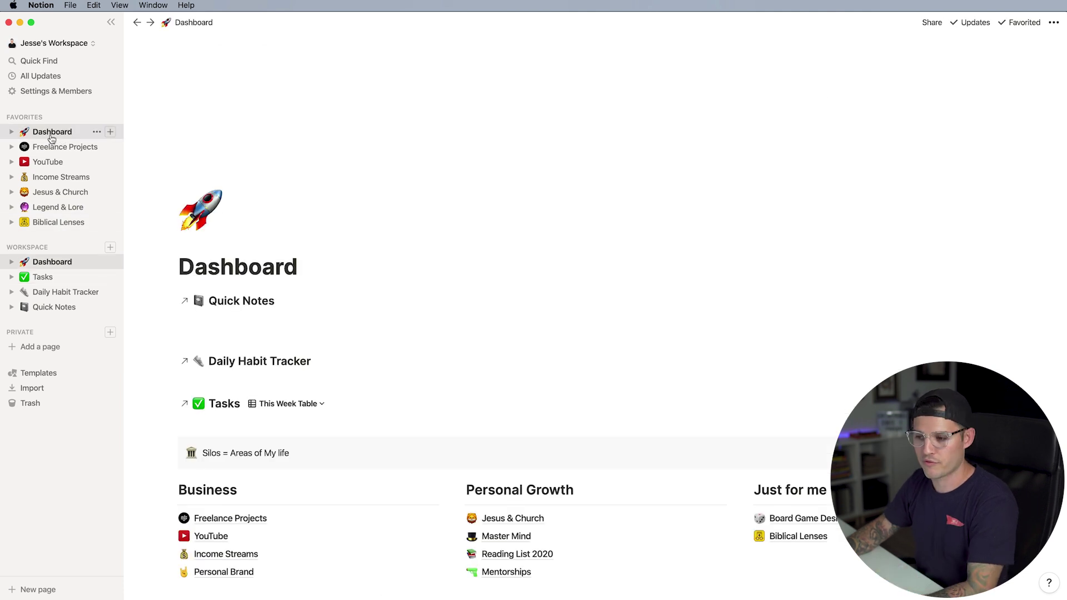
{"action": "scroll", "coordinate": [631, 213], "scroll_direction": "down", "scroll_amount": 7}
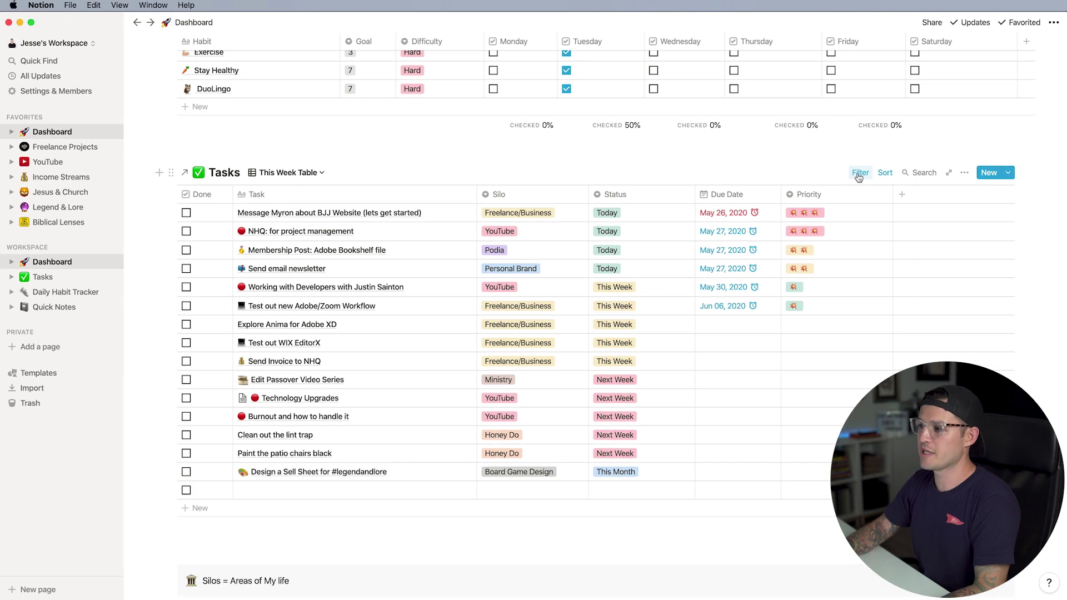
{"action": "left_click", "coordinate": [858, 174]}
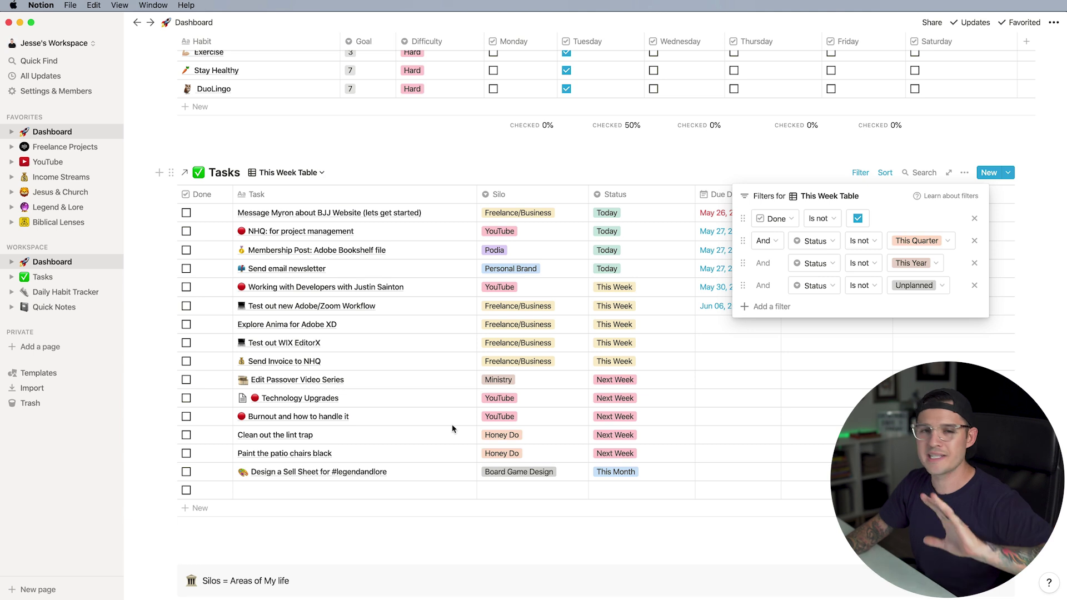
{"action": "left_click", "coordinate": [410, 533]}
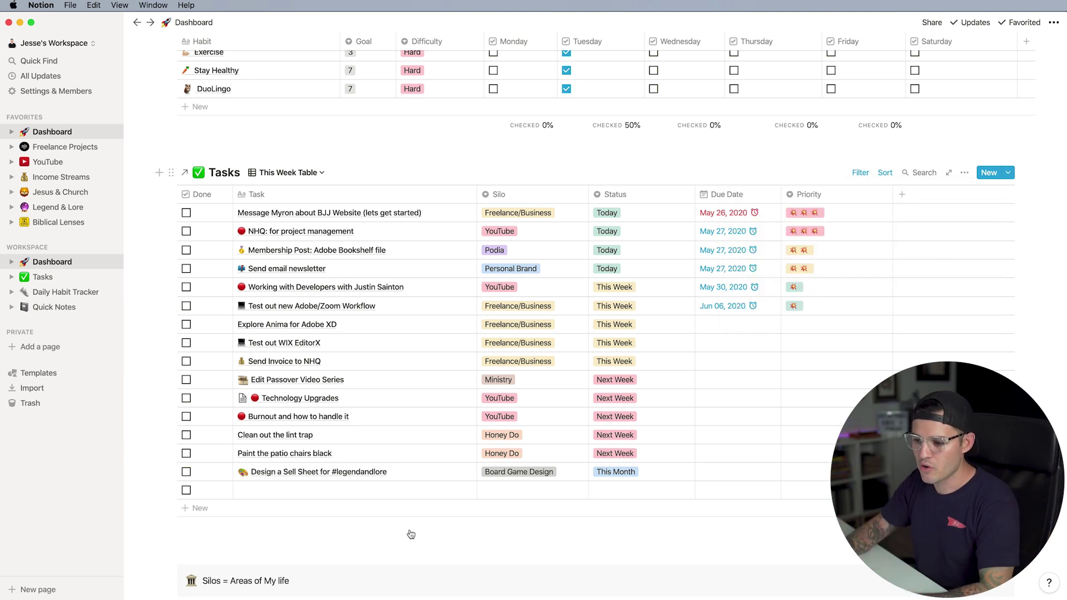
Name the blank task in the Dashboard's This Week Table "test test test" and set its Silo to Personal/Family.
{"action": "left_click", "coordinate": [280, 494]}
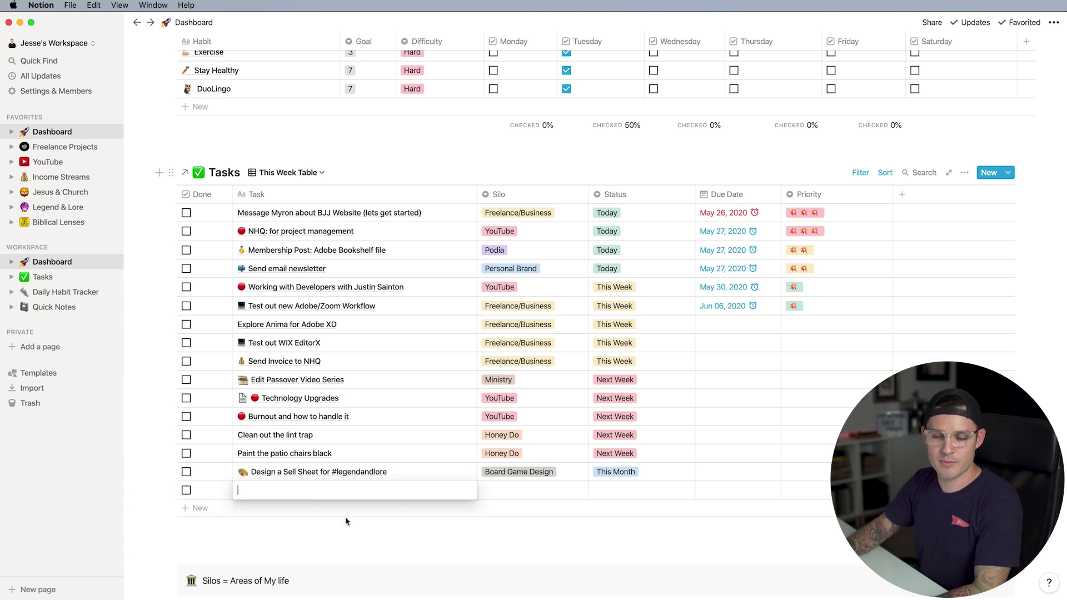
{"action": "type", "text": "test test test"}
{"action": "key", "text": "Escape"}
{"action": "left_click", "coordinate": [504, 495]}
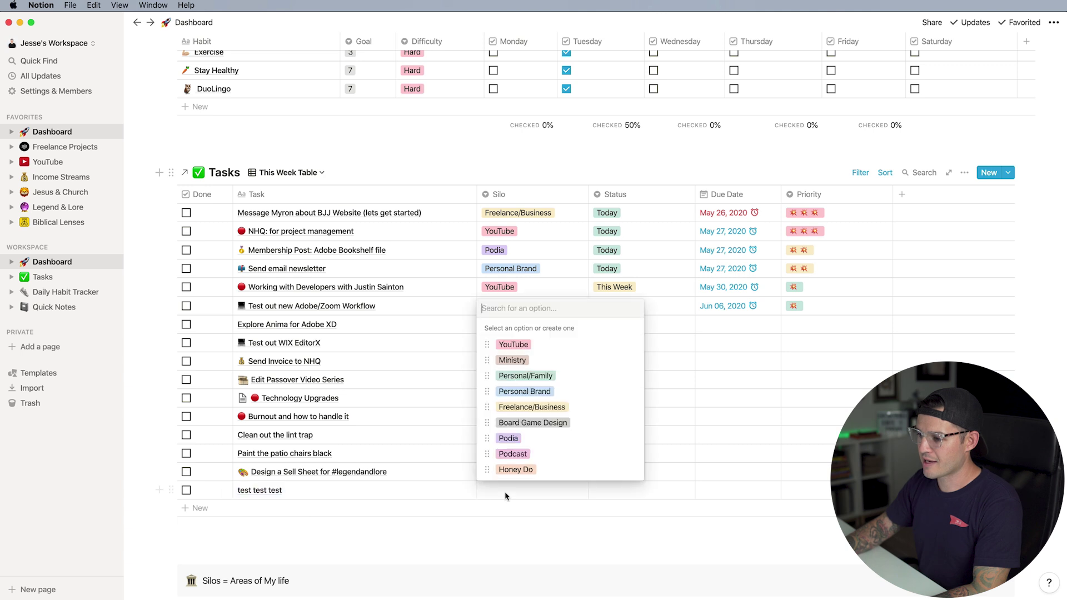
{"action": "left_click", "coordinate": [522, 375]}
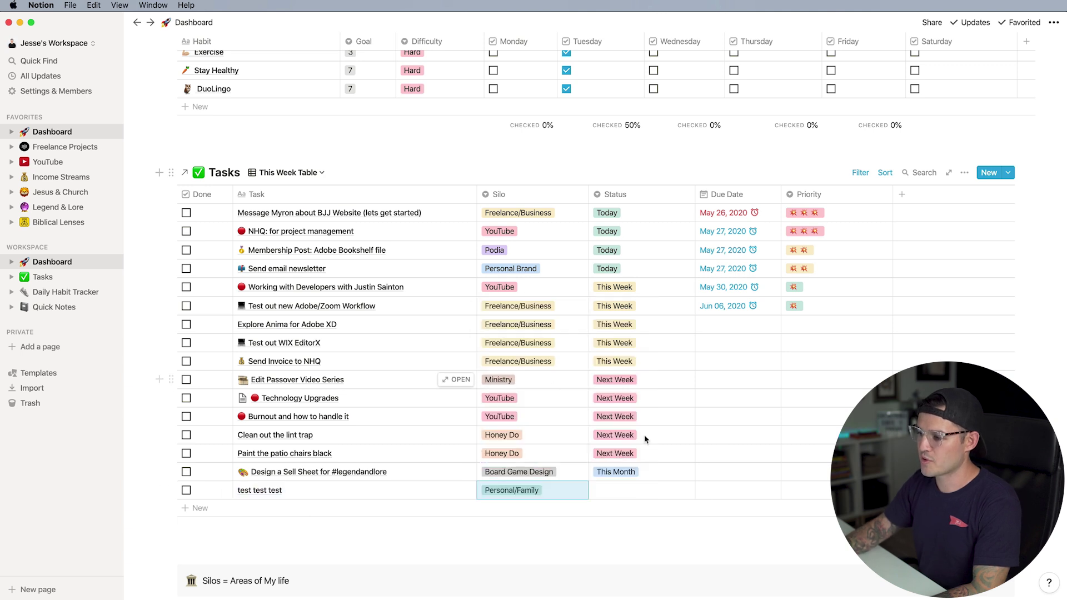
Set the "test test test" task's Status to Today and its Priority to the highest, three-burst option.
{"action": "left_click", "coordinate": [611, 494]}
{"action": "left_click", "coordinate": [611, 345]}
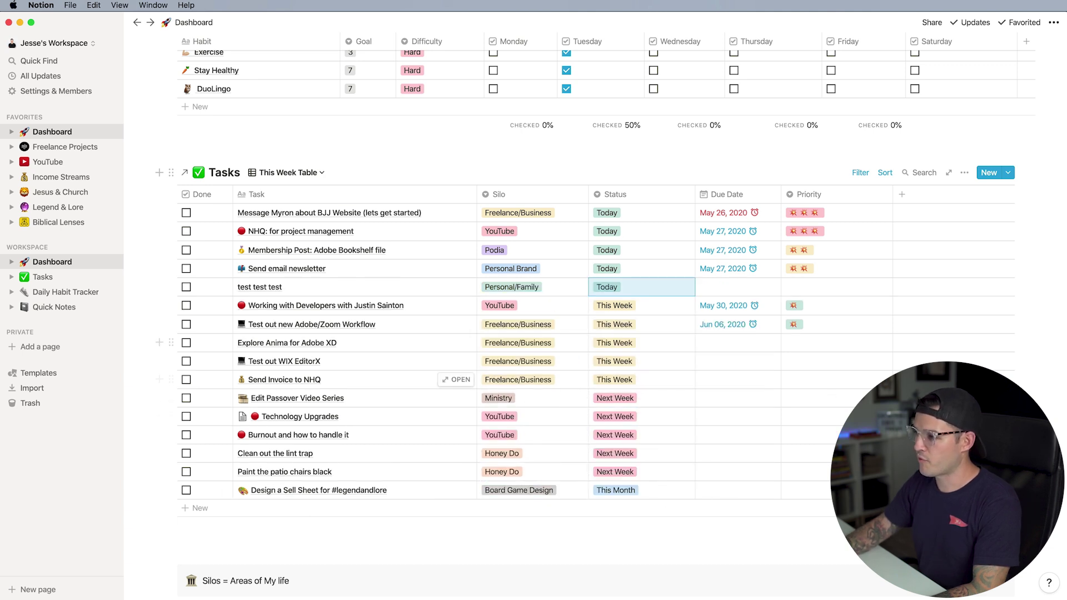
{"action": "left_click", "coordinate": [802, 490]}
{"action": "left_click", "coordinate": [792, 288]}
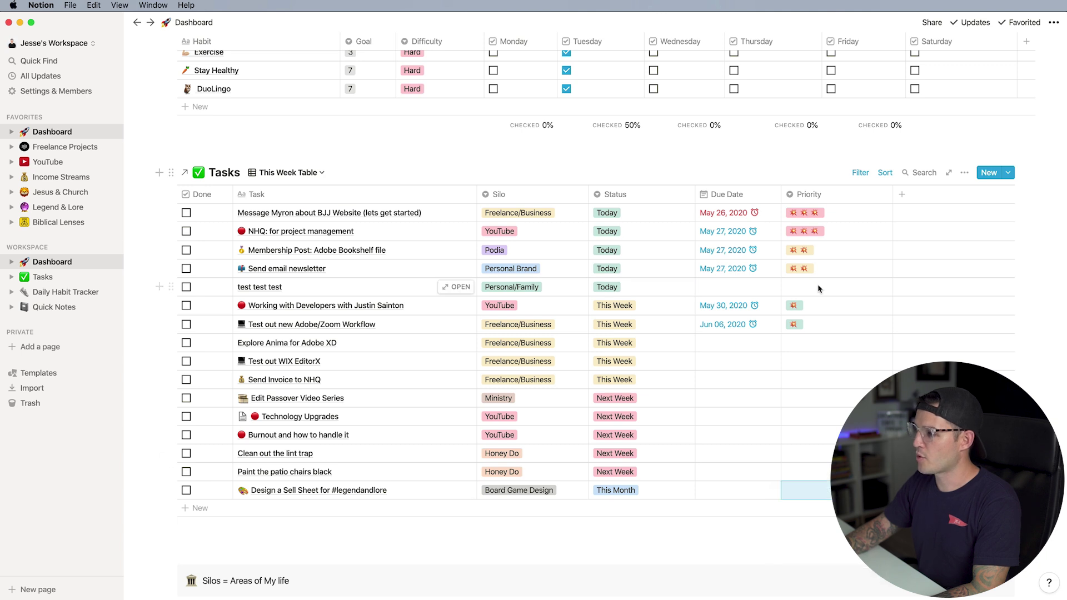
{"action": "left_click", "coordinate": [792, 288]}
{"action": "left_click", "coordinate": [820, 353]}
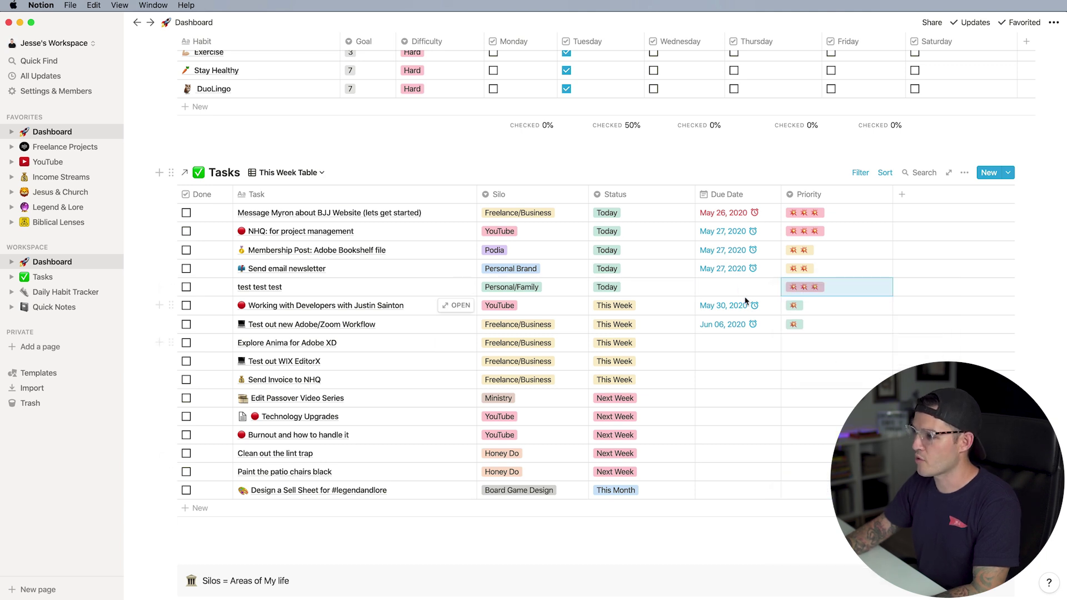
Open the Tasks database and delete the "test test test" task from the TODO view.
{"action": "left_click", "coordinate": [50, 278]}
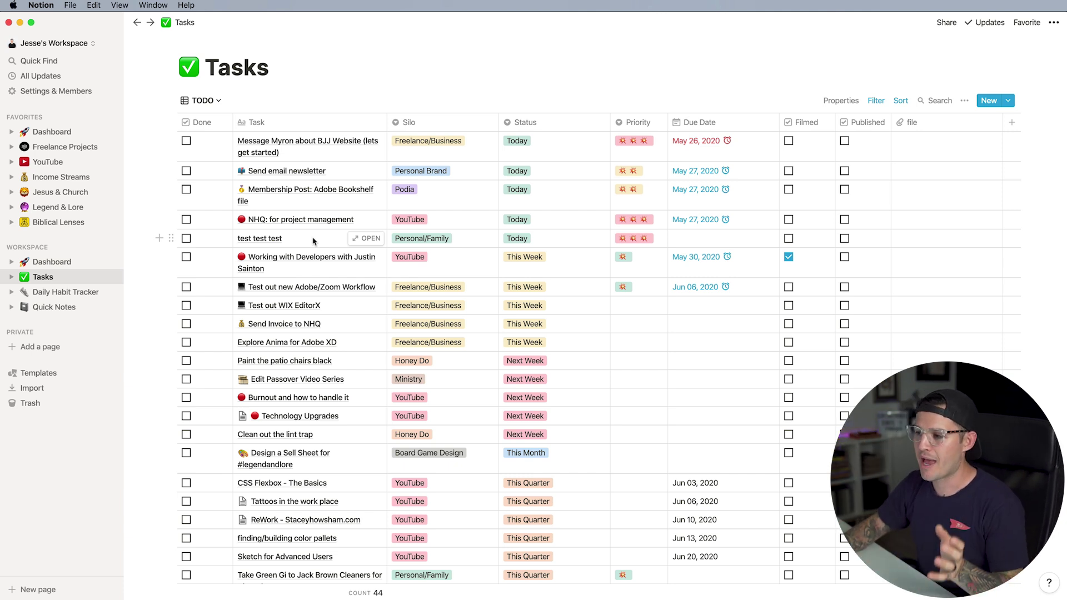
{"action": "left_click", "coordinate": [173, 238]}
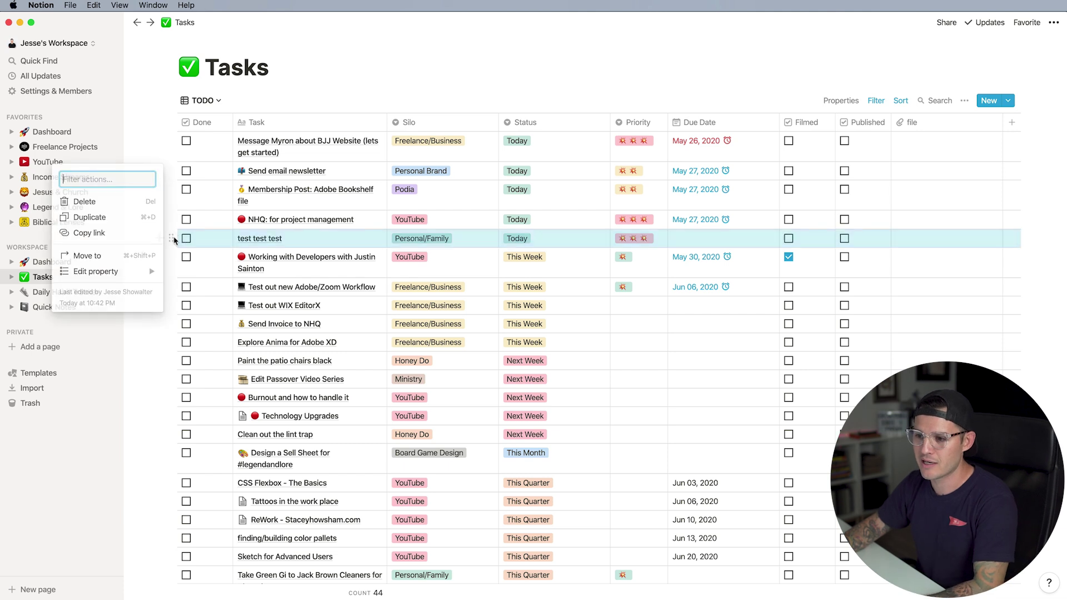
{"action": "left_click", "coordinate": [101, 201]}
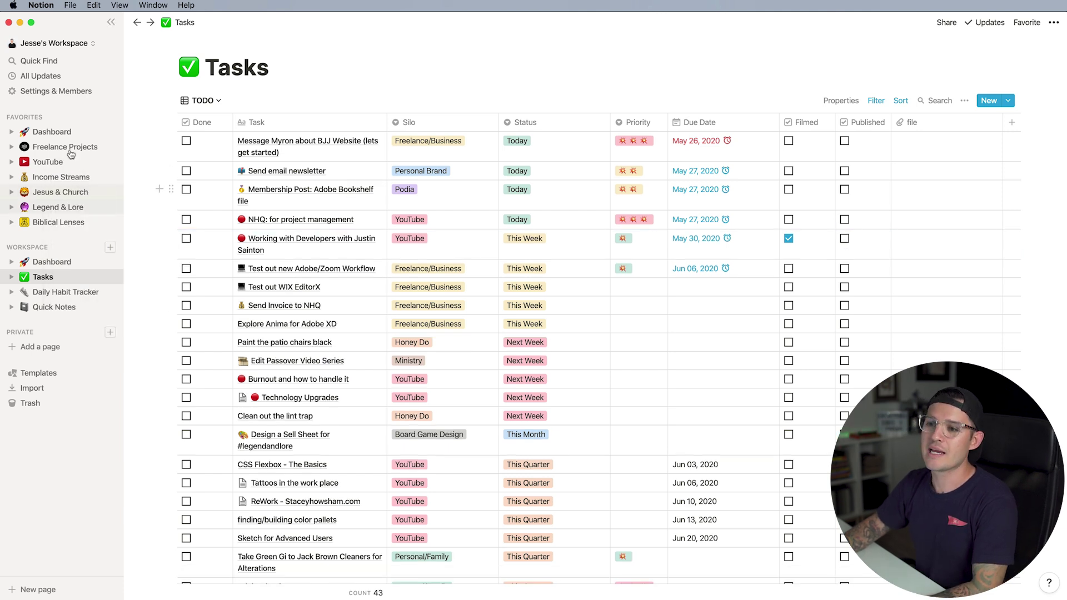
Open the Dashboard and check the This Week Table in its Tasks section.
{"action": "left_click", "coordinate": [56, 136]}
{"action": "scroll", "coordinate": [553, 367], "scroll_direction": "down", "scroll_amount": 10}
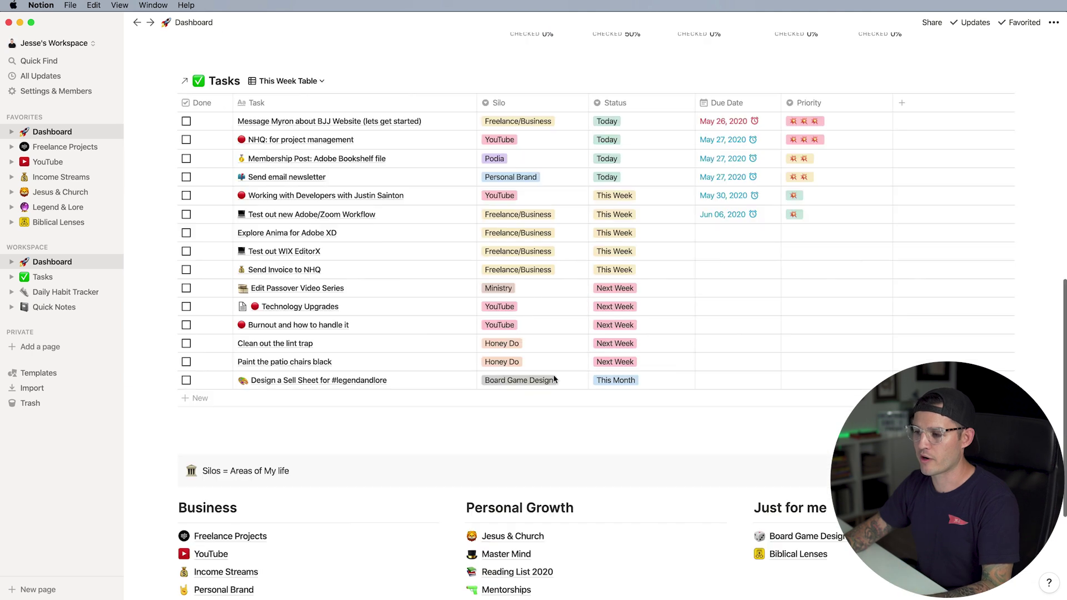
{"action": "scroll", "coordinate": [553, 376], "scroll_direction": "up", "scroll_amount": 1}
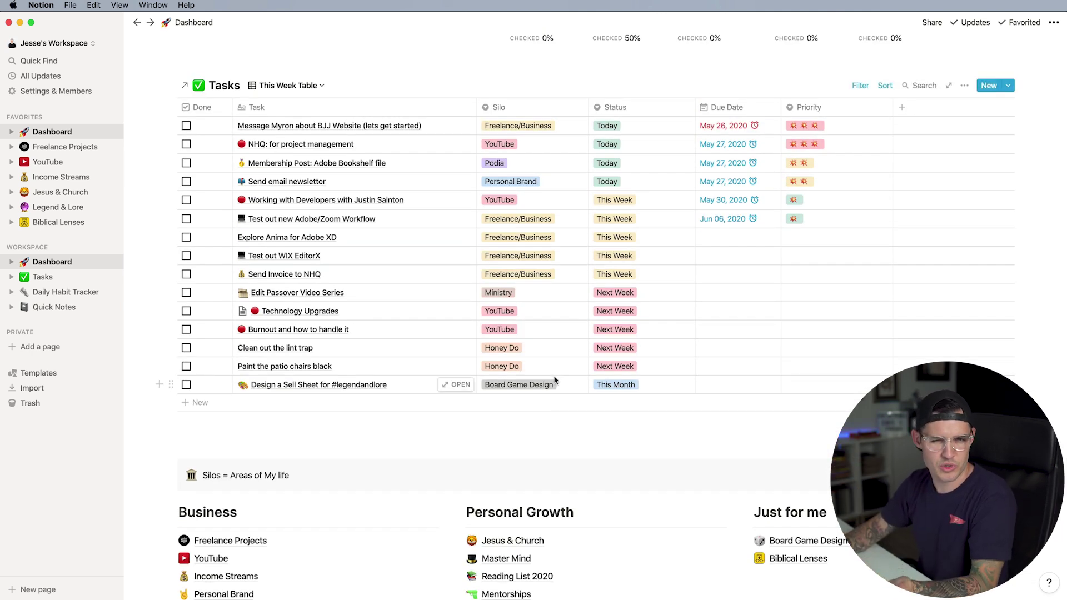
Open the YouTube page and look at the Silo filter of its Content Calendar.
{"action": "left_click", "coordinate": [46, 161]}
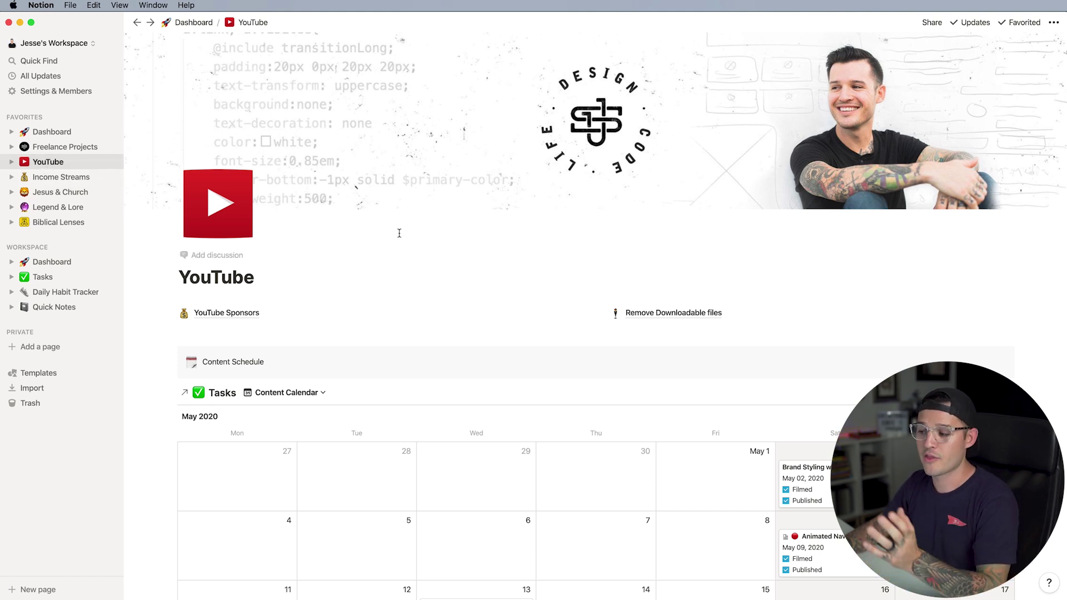
{"action": "scroll", "coordinate": [402, 235], "scroll_direction": "down", "scroll_amount": 5}
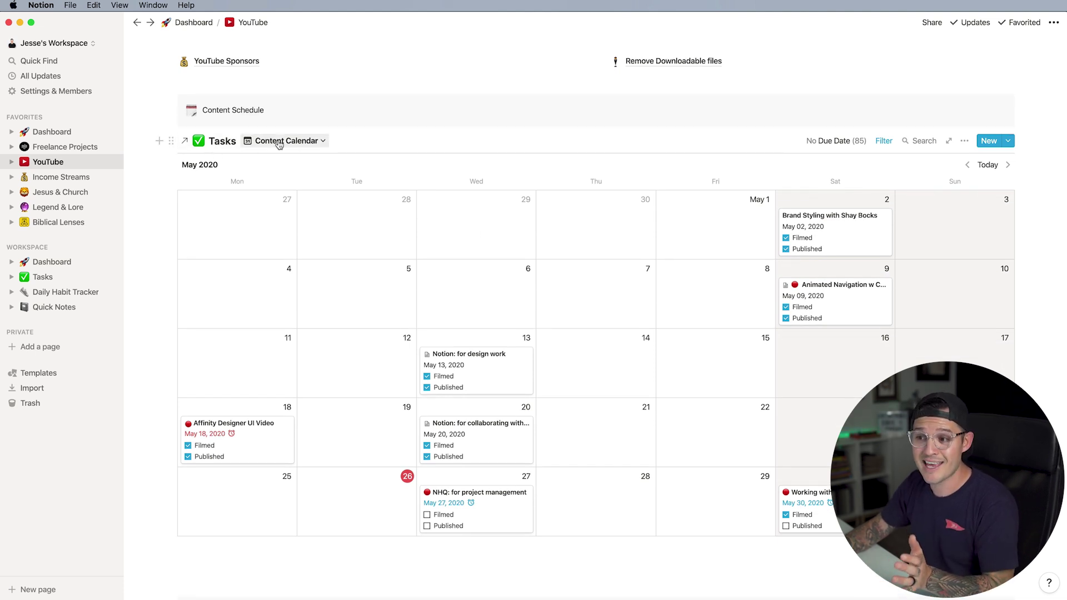
{"action": "left_click", "coordinate": [888, 144]}
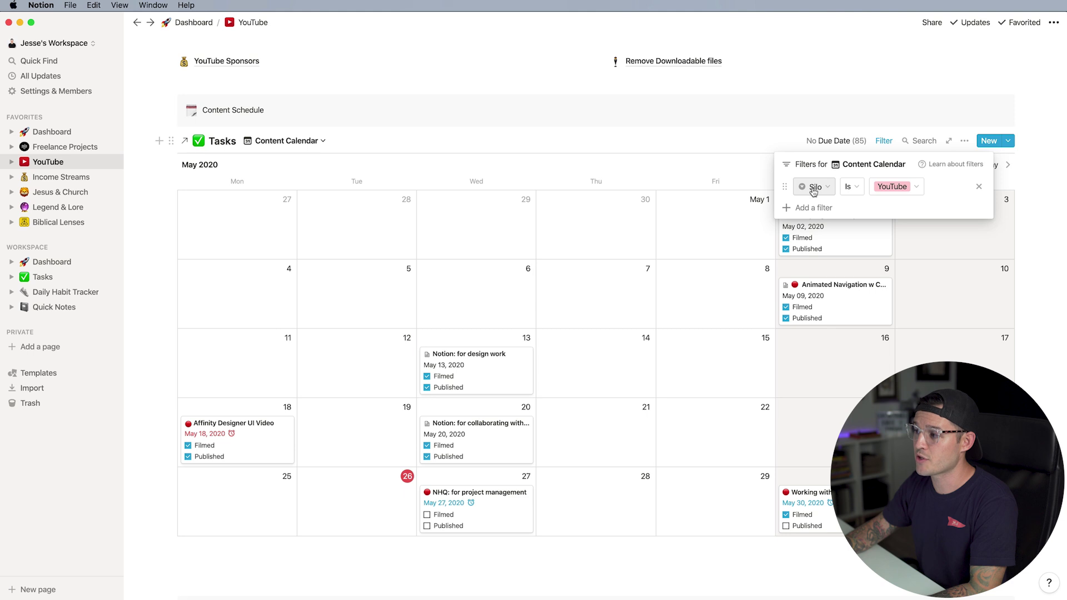
{"action": "left_click", "coordinate": [762, 151]}
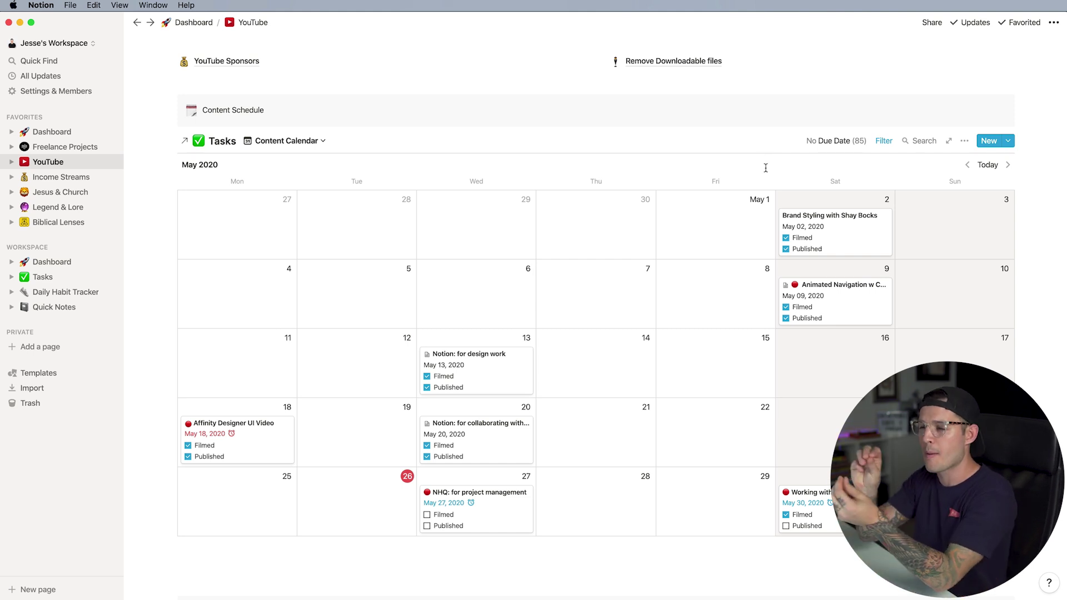
Schedule the unscheduled idea "Business terms" on May 28, 2020 in the Content Calendar, and move it back to the unscheduled content ideas.
{"action": "scroll", "coordinate": [667, 267], "scroll_direction": "down", "scroll_amount": 10}
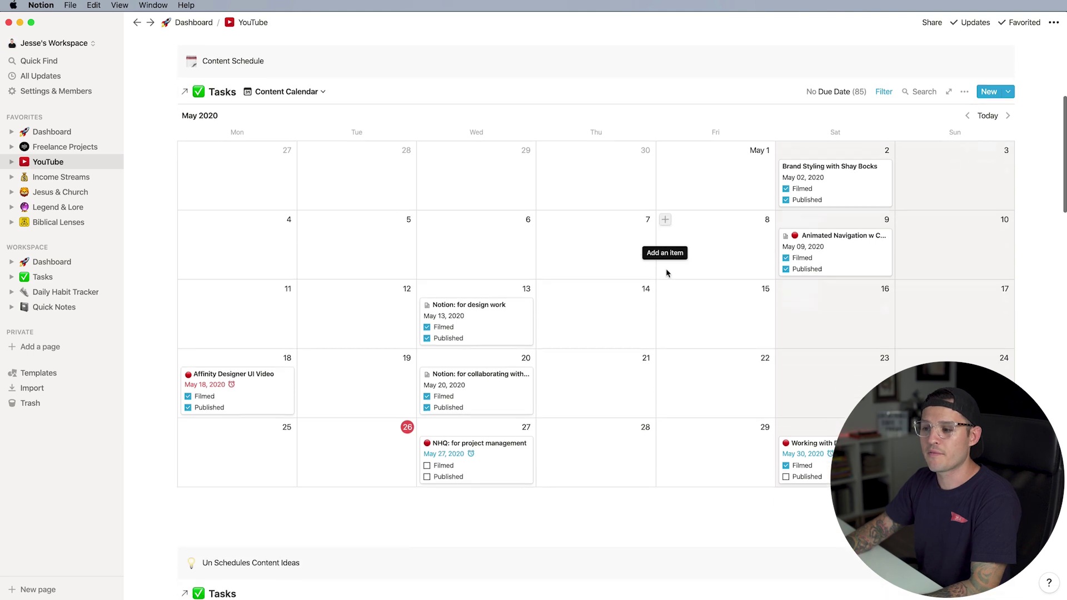
{"action": "scroll", "coordinate": [667, 267], "scroll_direction": "down", "scroll_amount": 2}
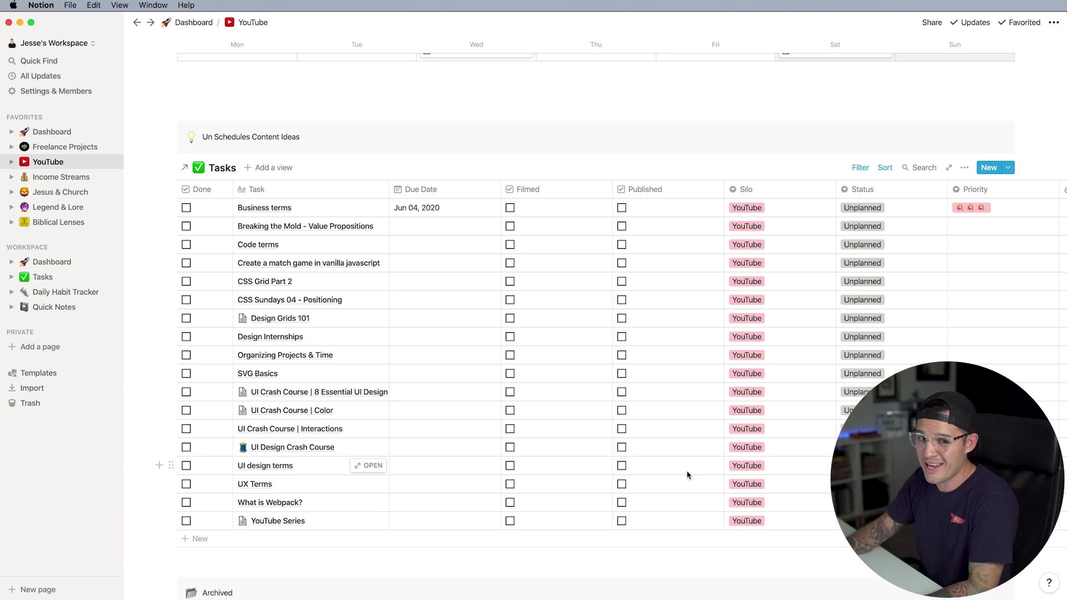
{"action": "scroll", "coordinate": [365, 266], "scroll_direction": "up", "scroll_amount": 3}
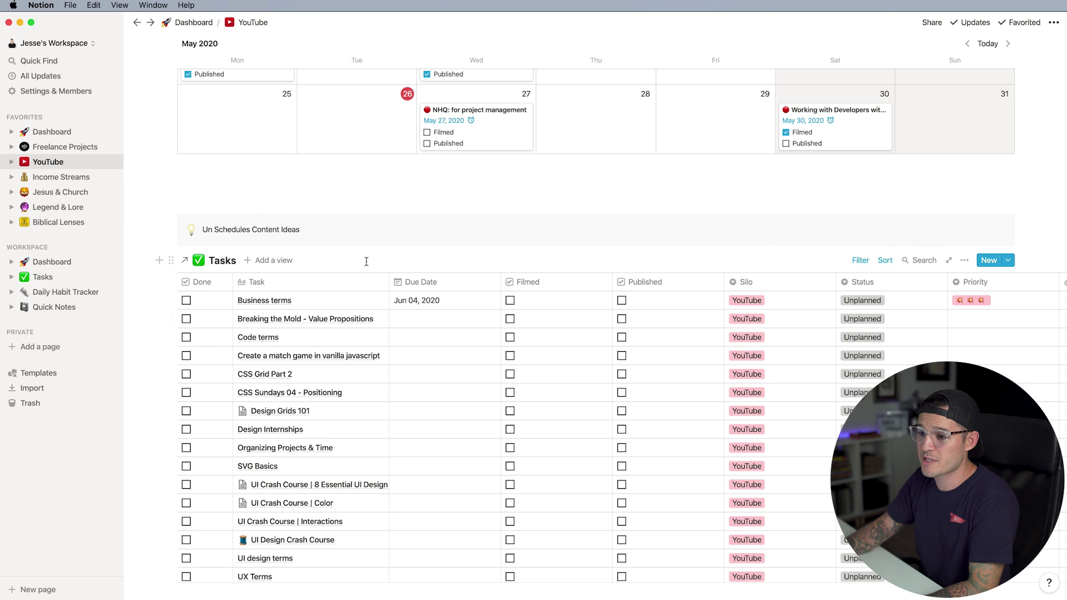
{"action": "scroll", "coordinate": [170, 317], "scroll_direction": "up", "scroll_amount": 3}
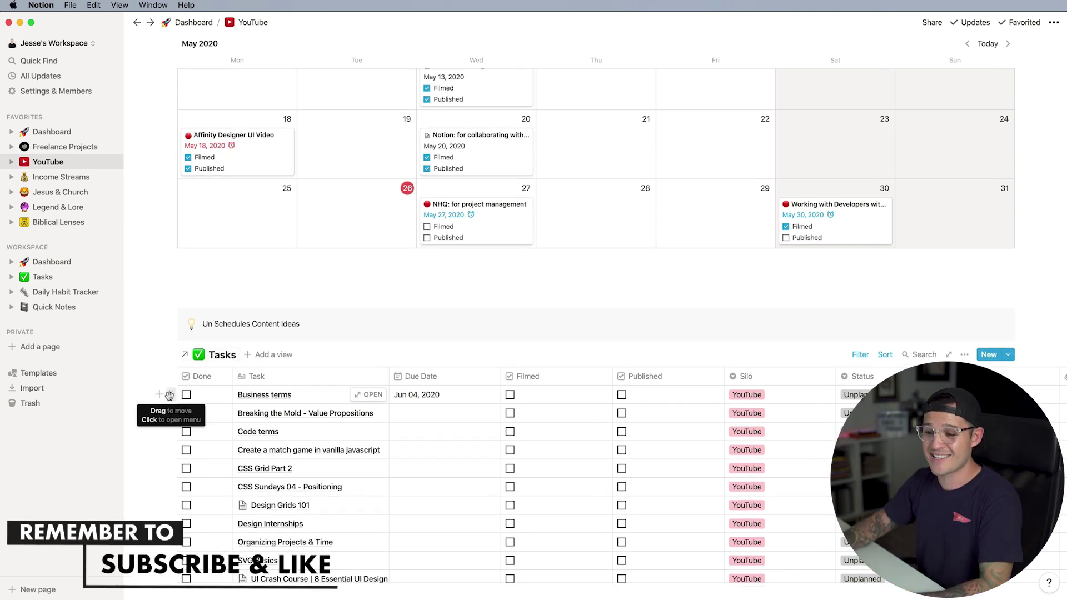
{"action": "left_click_drag", "start_coordinate": [170, 395], "coordinate": [605, 219]}
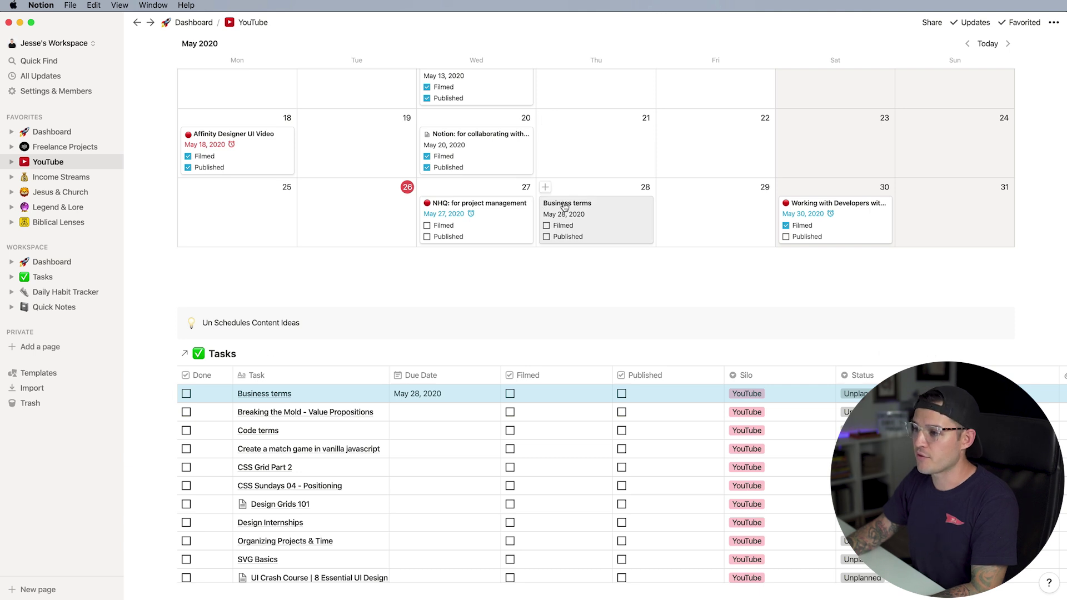
{"action": "left_click_drag", "start_coordinate": [564, 205], "coordinate": [525, 337]}
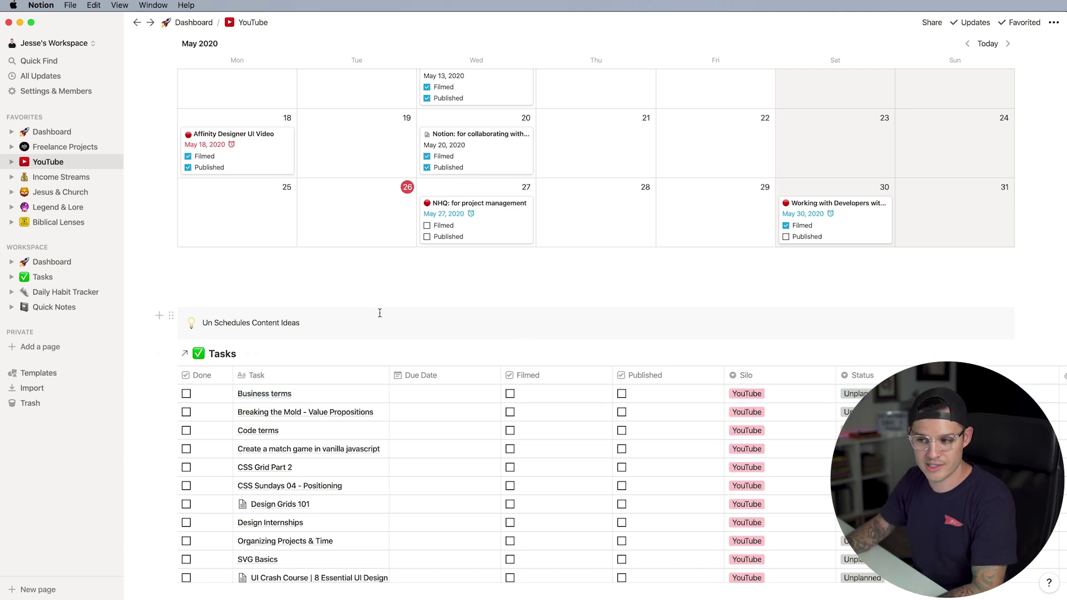
Review the unscheduled content ideas and the Archived tasks table on the YouTube page.
{"action": "scroll", "coordinate": [379, 313], "scroll_direction": "down", "scroll_amount": 15}
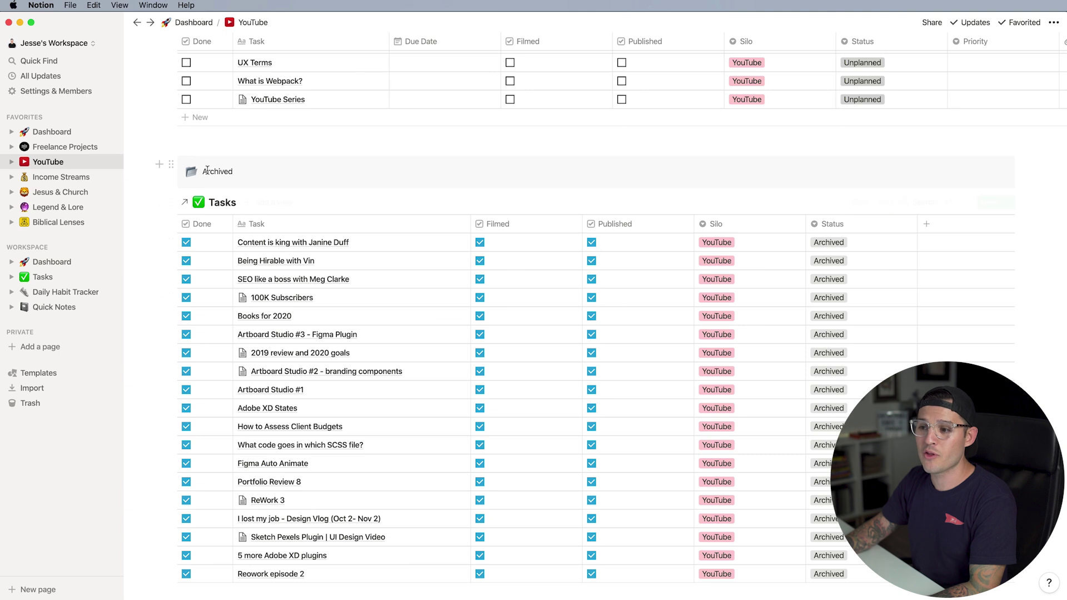
{"action": "scroll", "coordinate": [633, 361], "scroll_direction": "down", "scroll_amount": 10}
{"action": "scroll", "coordinate": [633, 363], "scroll_direction": "down", "scroll_amount": 5}
{"action": "scroll", "coordinate": [635, 363], "scroll_direction": "up", "scroll_amount": 20}
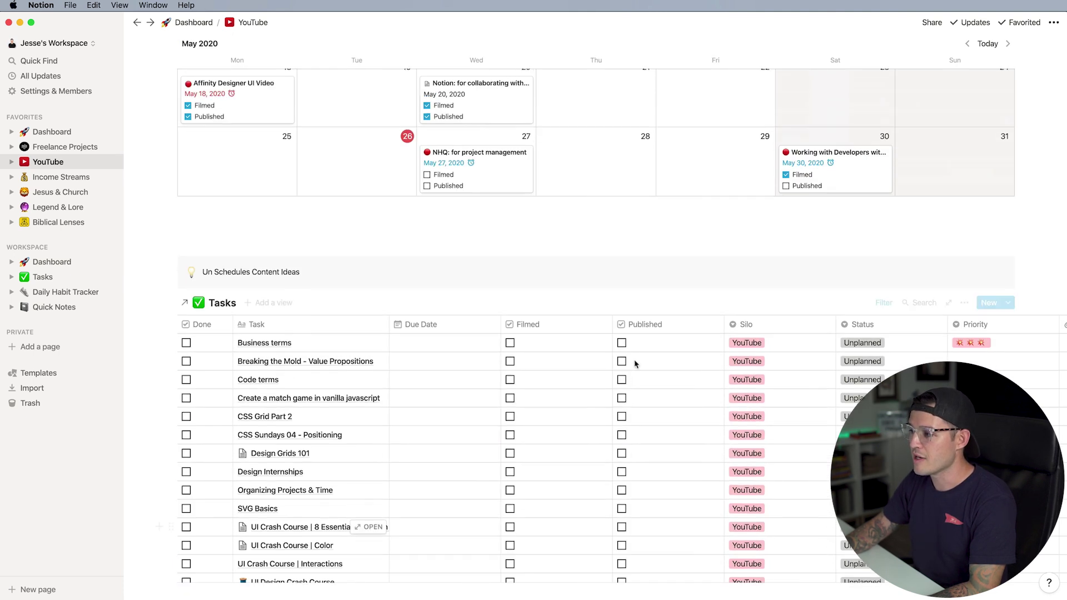
{"action": "scroll", "coordinate": [635, 363], "scroll_direction": "up", "scroll_amount": 2}
{"action": "scroll", "coordinate": [635, 360], "scroll_direction": "up", "scroll_amount": 10}
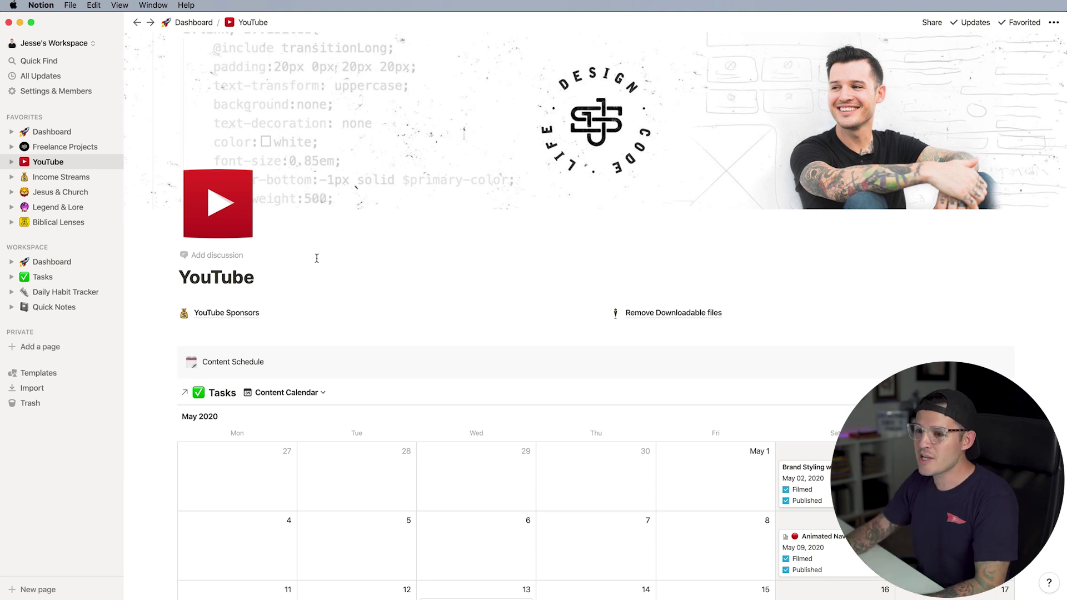
Open the Freelance Projects page and add a linked Tasks database below the Active and Archive project lists.
{"action": "left_click", "coordinate": [62, 150]}
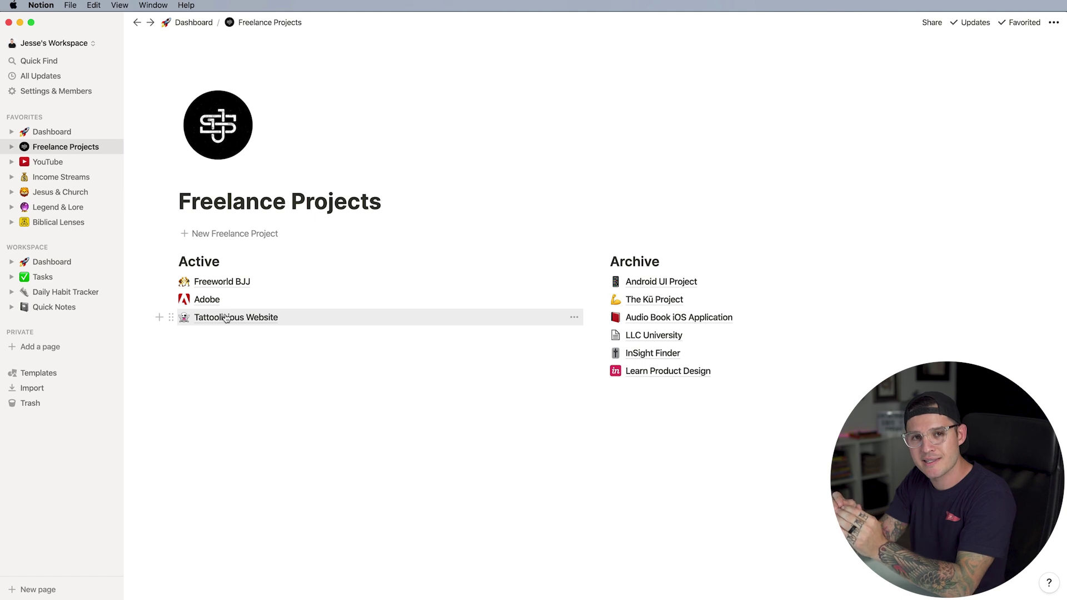
{"action": "left_click", "coordinate": [43, 277]}
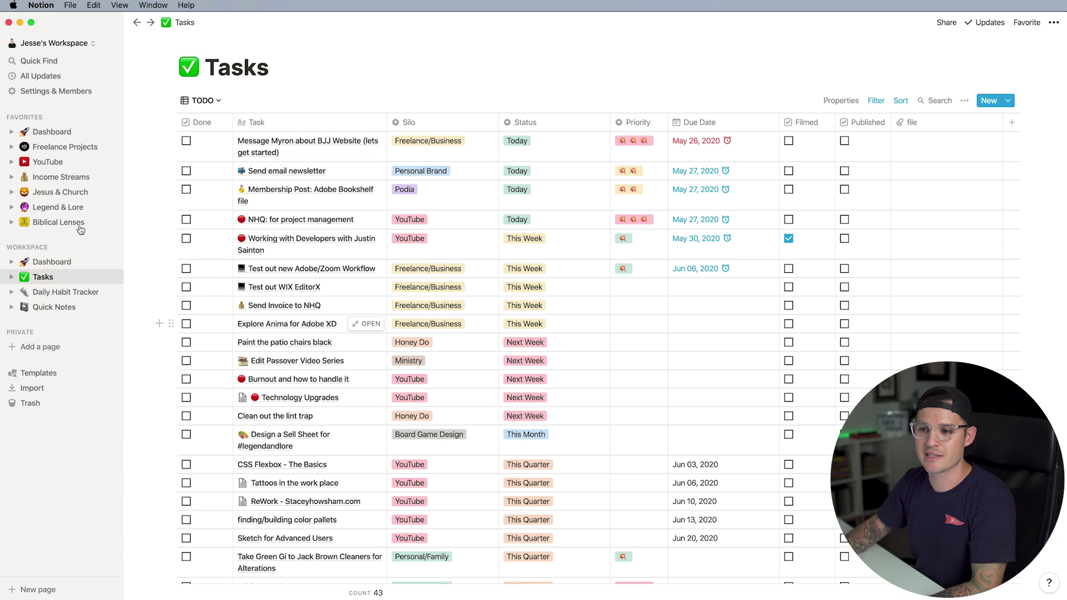
{"action": "left_click", "coordinate": [55, 147]}
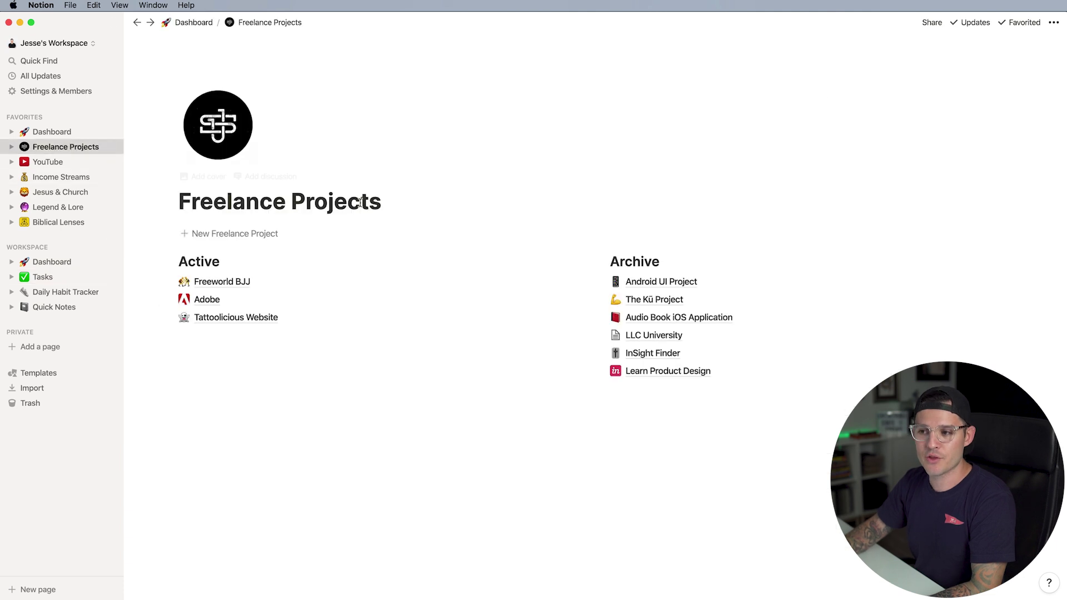
{"action": "left_click", "coordinate": [303, 394]}
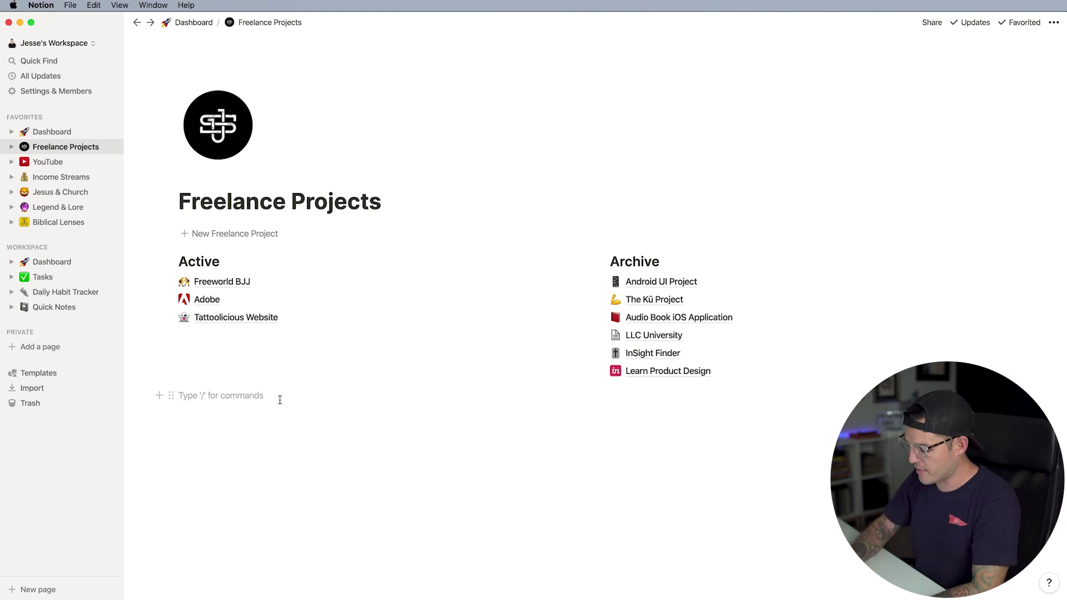
{"action": "type", "text": "/relat"}
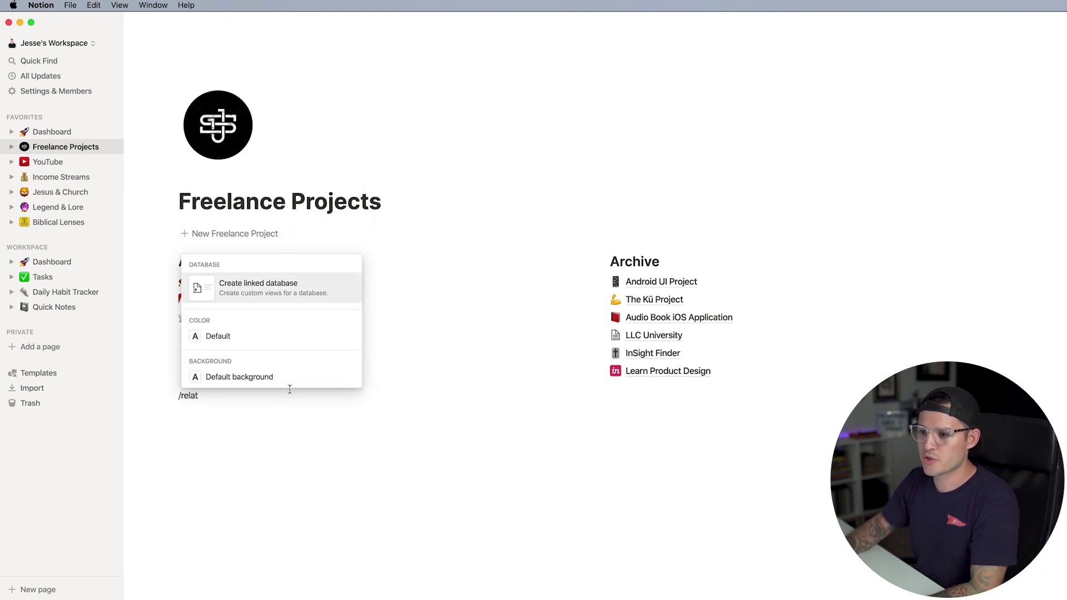
{"action": "mouse_move", "coordinate": [248, 292]}
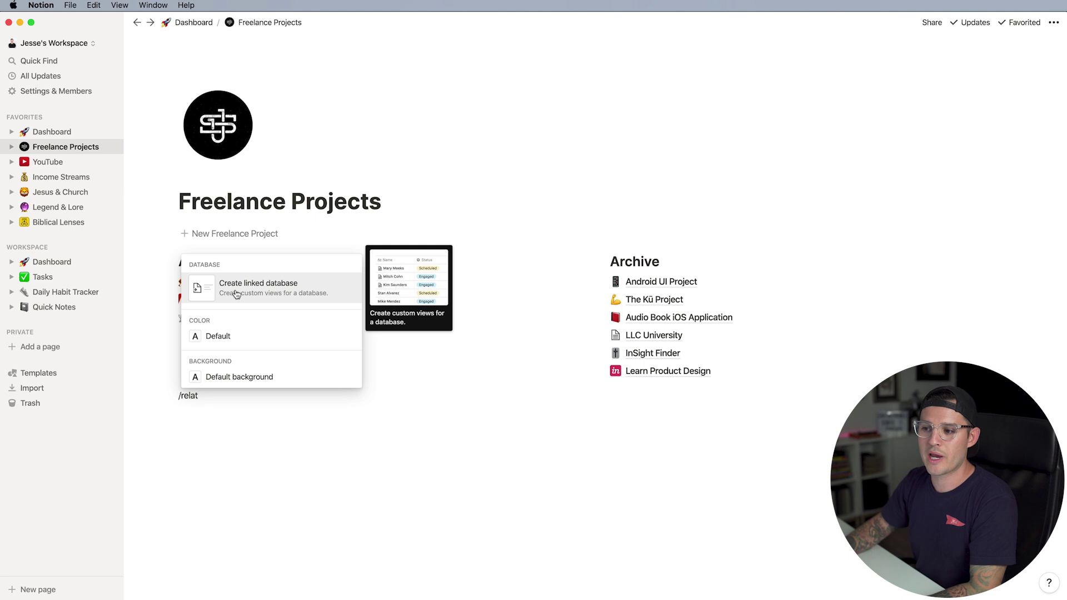
{"action": "left_click", "coordinate": [262, 295]}
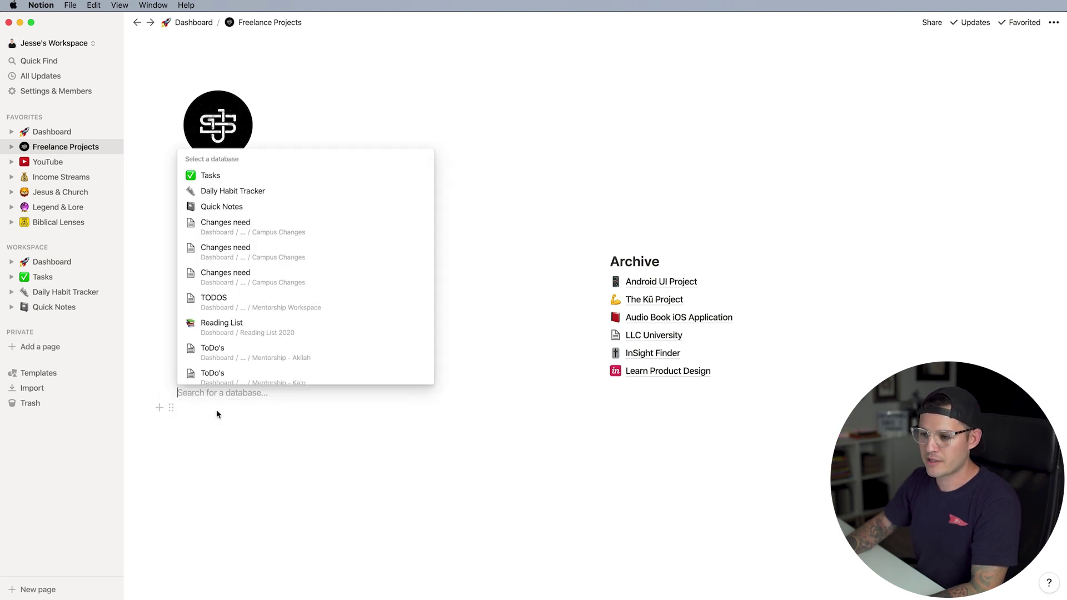
{"action": "left_click", "coordinate": [228, 179]}
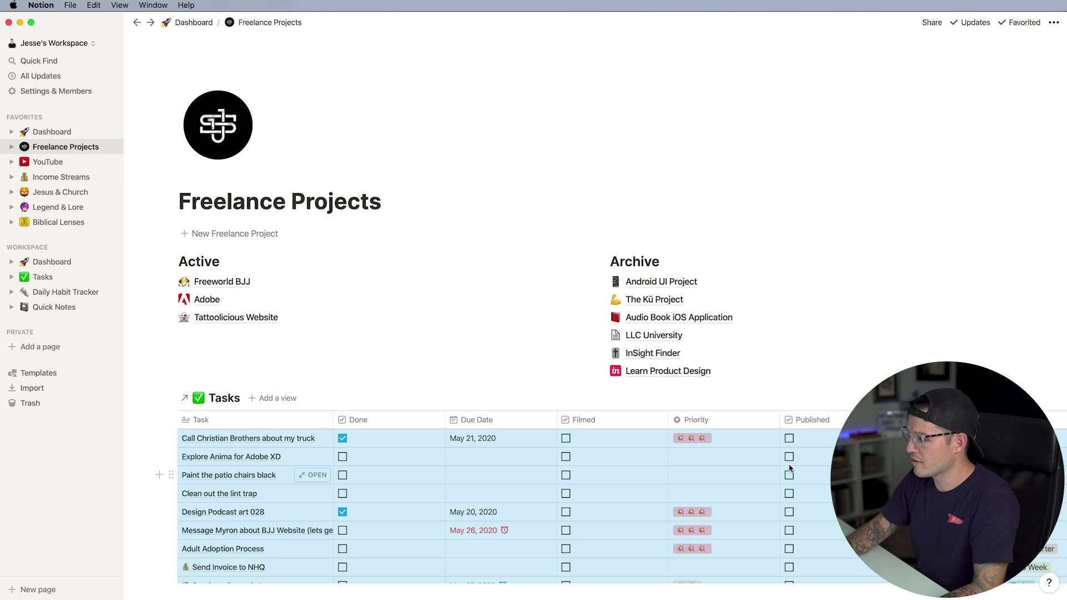
Filter the linked Tasks table to show only tasks whose Silo is Freelance/Business.
{"action": "left_click", "coordinate": [976, 398]}
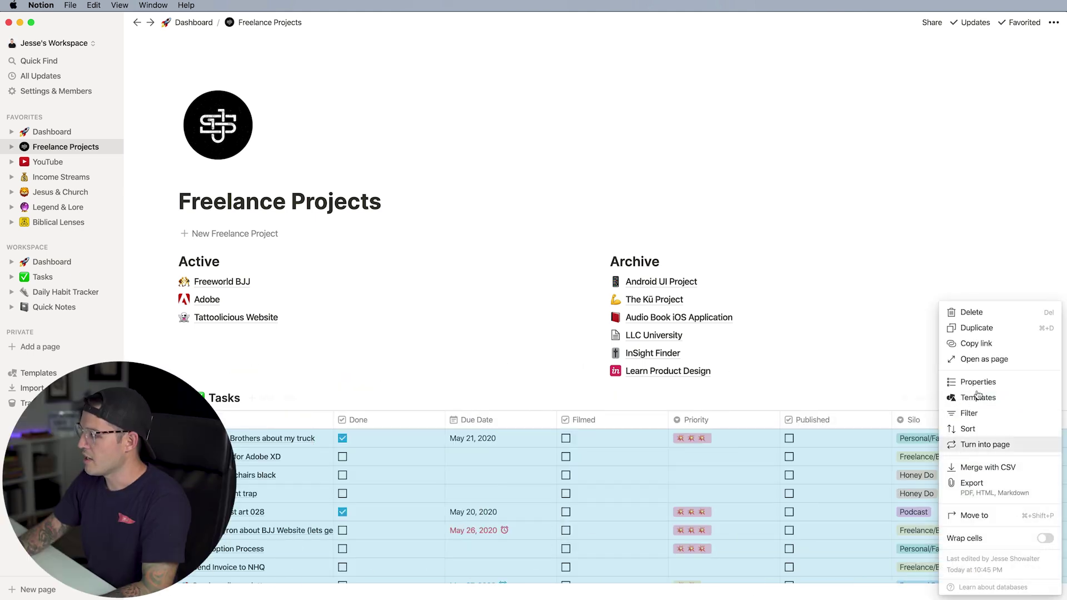
{"action": "left_click", "coordinate": [972, 414]}
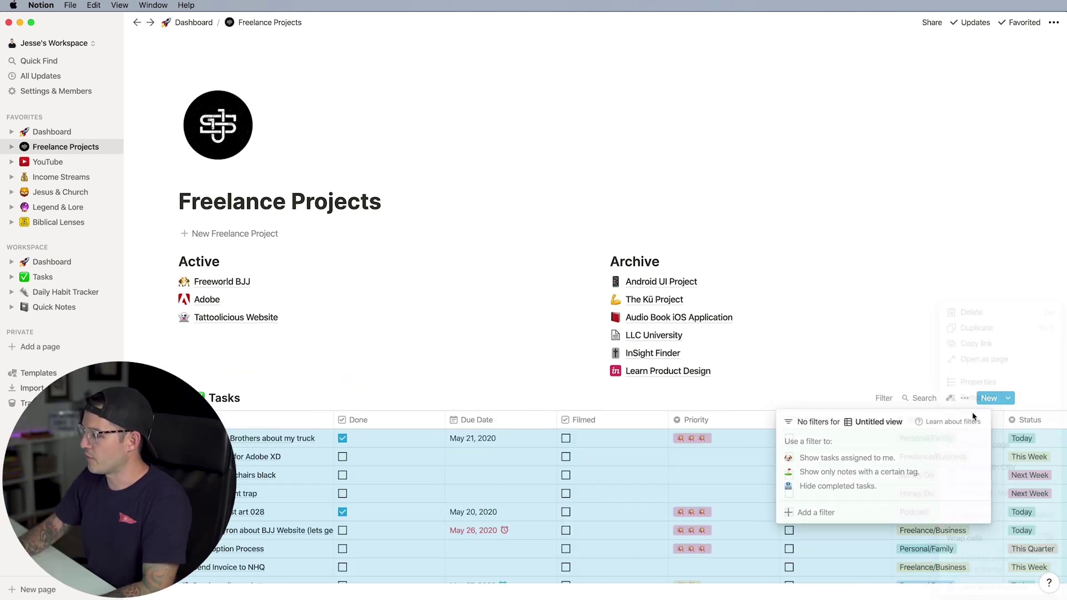
{"action": "left_click", "coordinate": [817, 511]}
{"action": "left_click", "coordinate": [821, 442]}
{"action": "left_click", "coordinate": [807, 392]}
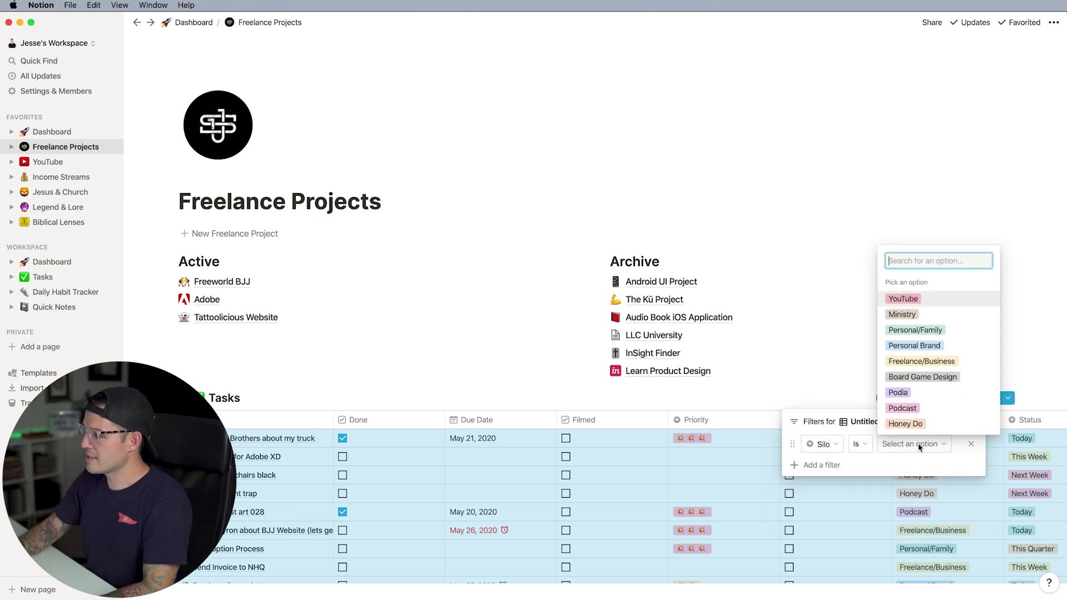
{"action": "left_click", "coordinate": [922, 362]}
{"action": "left_click", "coordinate": [855, 561]}
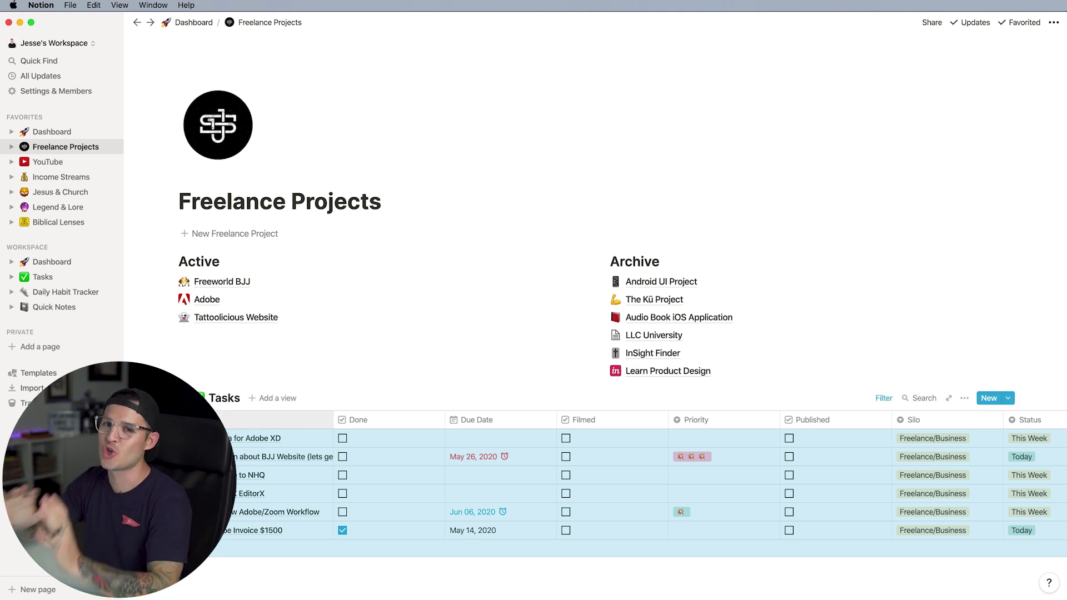
{"action": "left_click", "coordinate": [168, 398]}
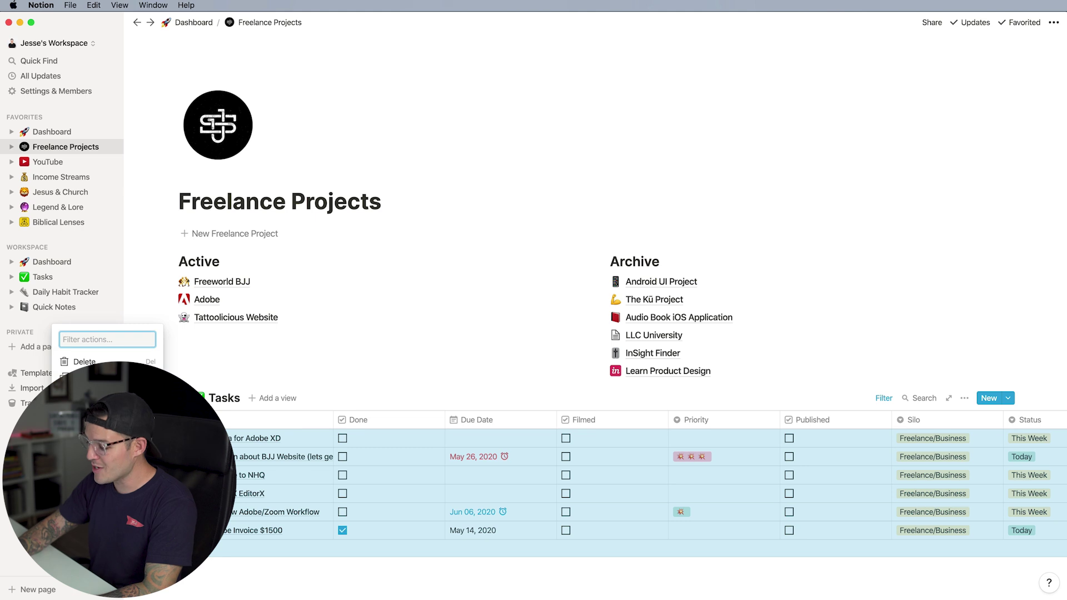
{"action": "key", "text": "Delete"}
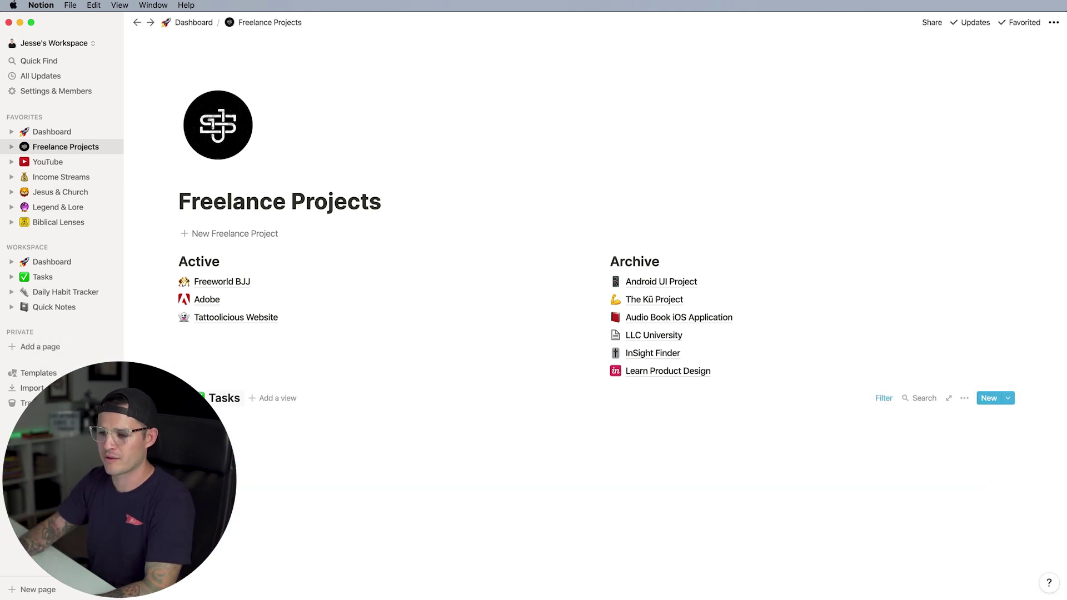
{"action": "key", "text": "super+z"}
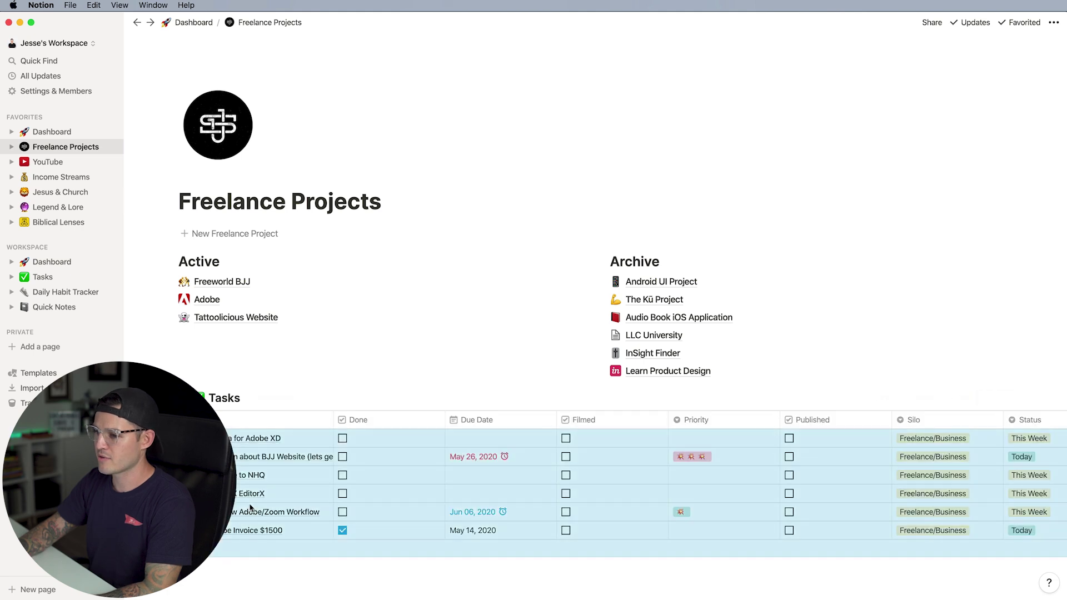
Move the linked Tasks table directly under the Freelance Projects page title, above the new-project button.
{"action": "left_click_drag", "start_coordinate": [185, 398], "coordinate": [182, 245]}
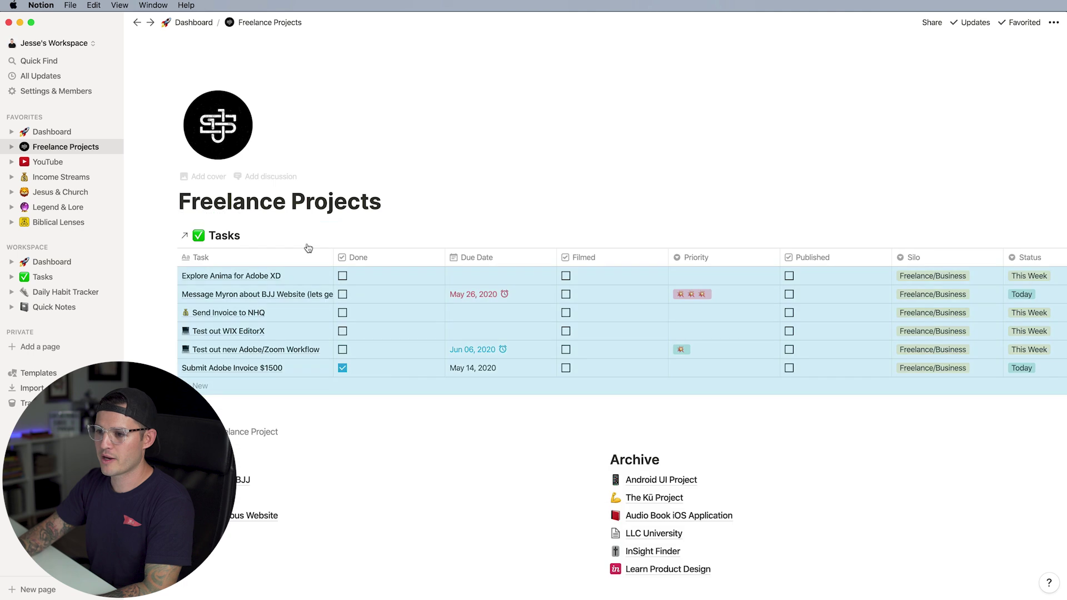
{"action": "left_click", "coordinate": [486, 156]}
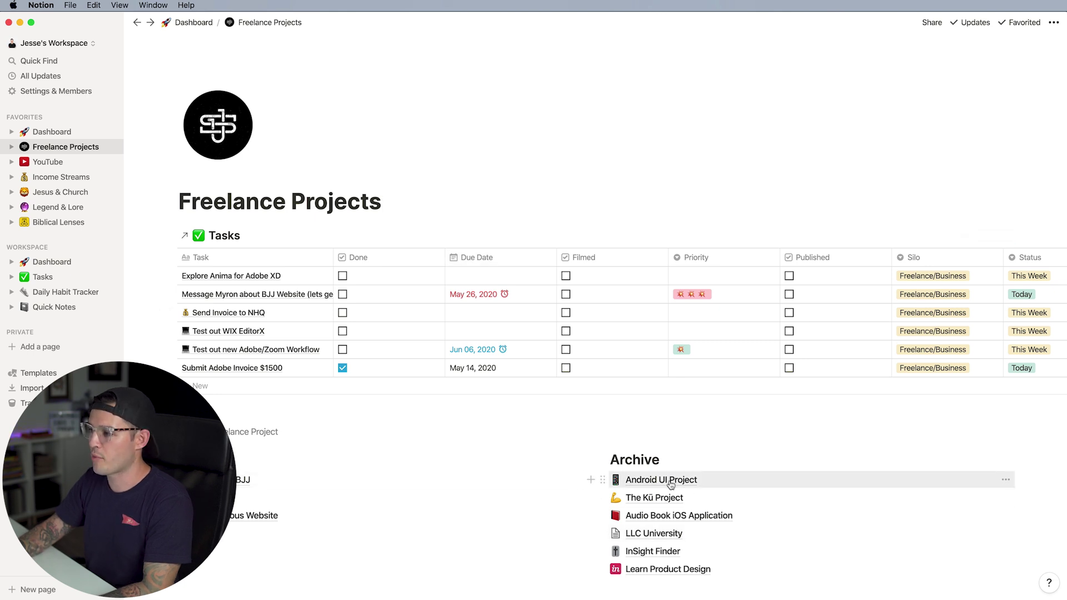
In the Tasks database, change the file property to the Select type and rename it Project.
{"action": "left_click", "coordinate": [48, 277]}
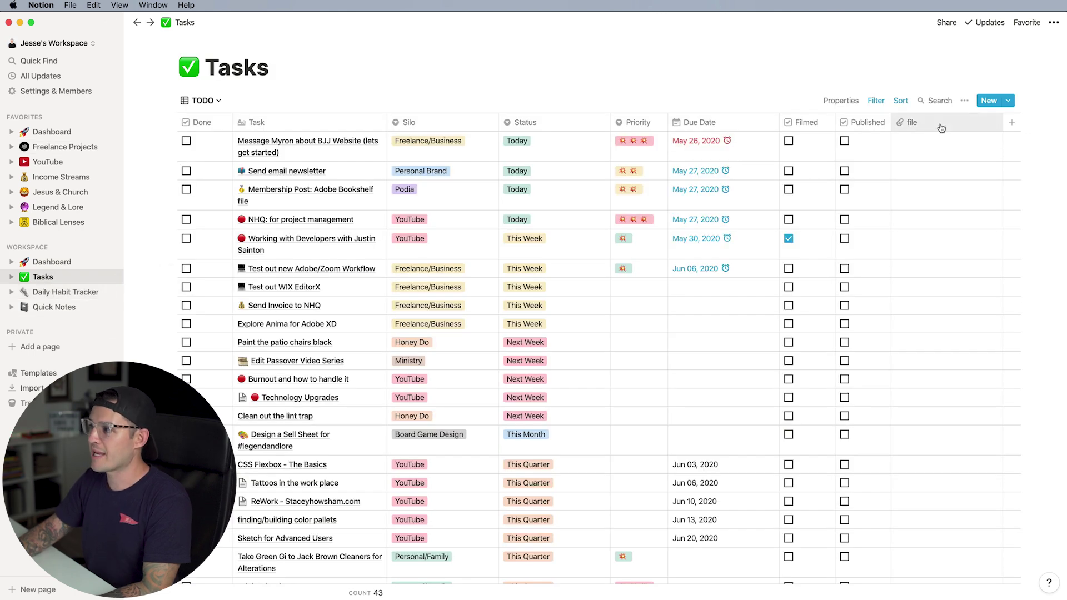
{"action": "left_click", "coordinate": [911, 122]}
{"action": "mouse_move", "coordinate": [919, 191]}
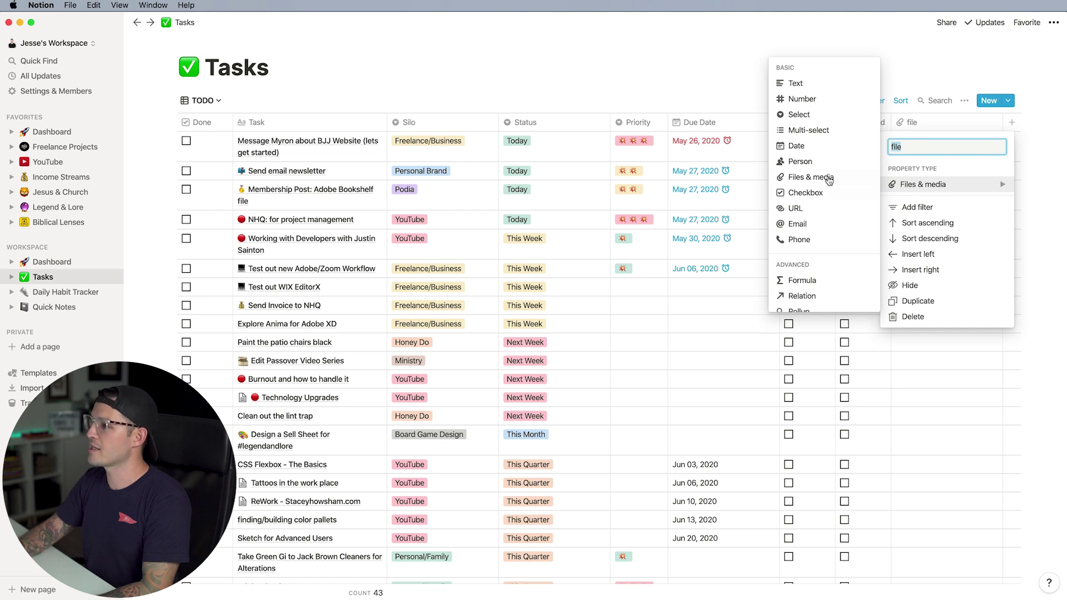
{"action": "left_click", "coordinate": [809, 113]}
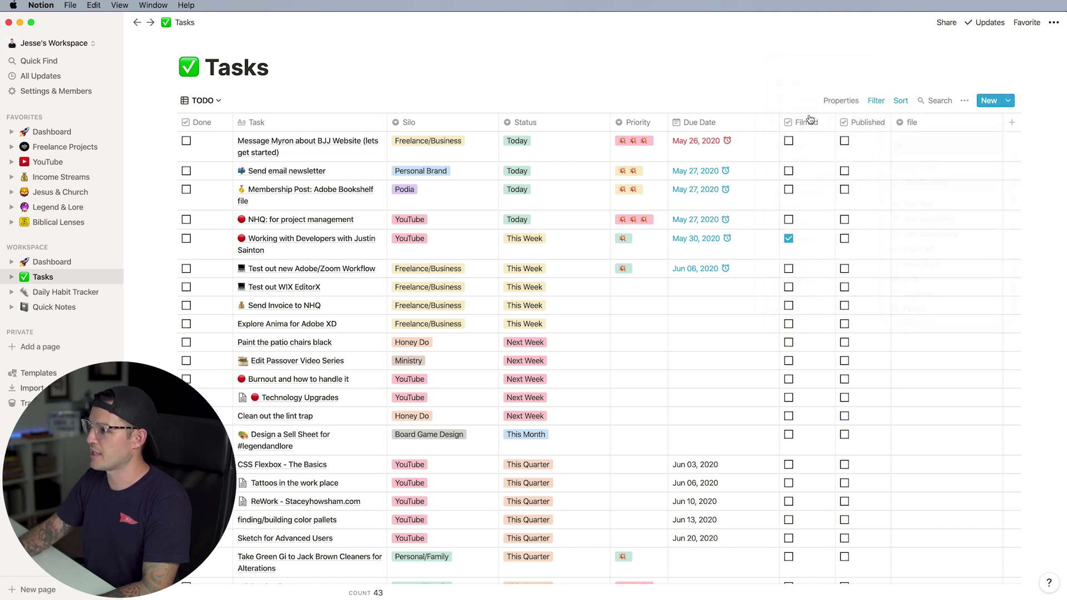
{"action": "left_click", "coordinate": [923, 121]}
{"action": "type", "text": "Pro"}
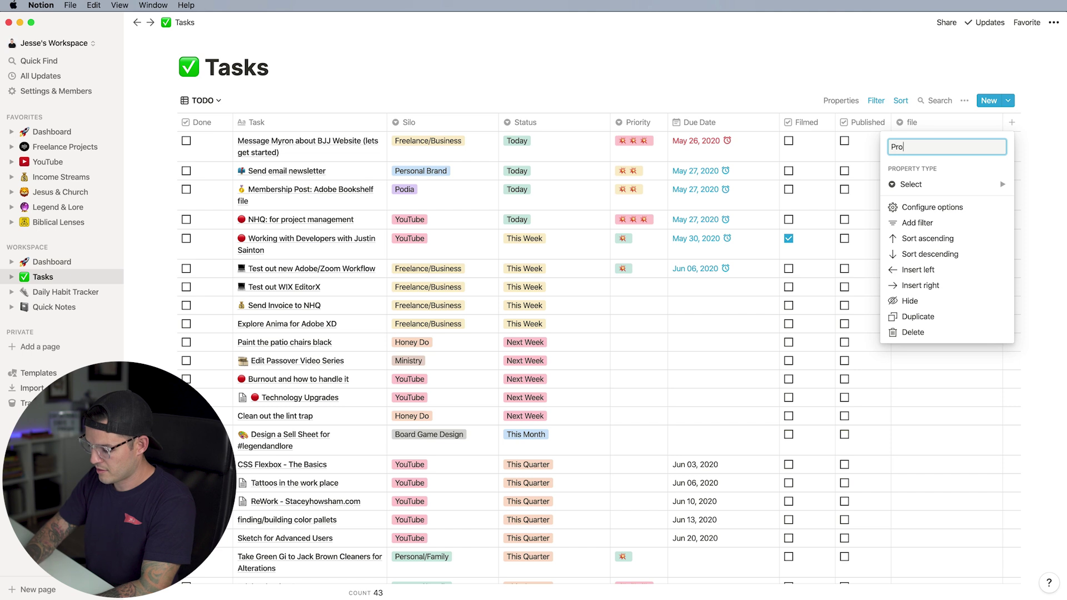
{"action": "type", "text": "ject"}
{"action": "key", "text": "Return"}
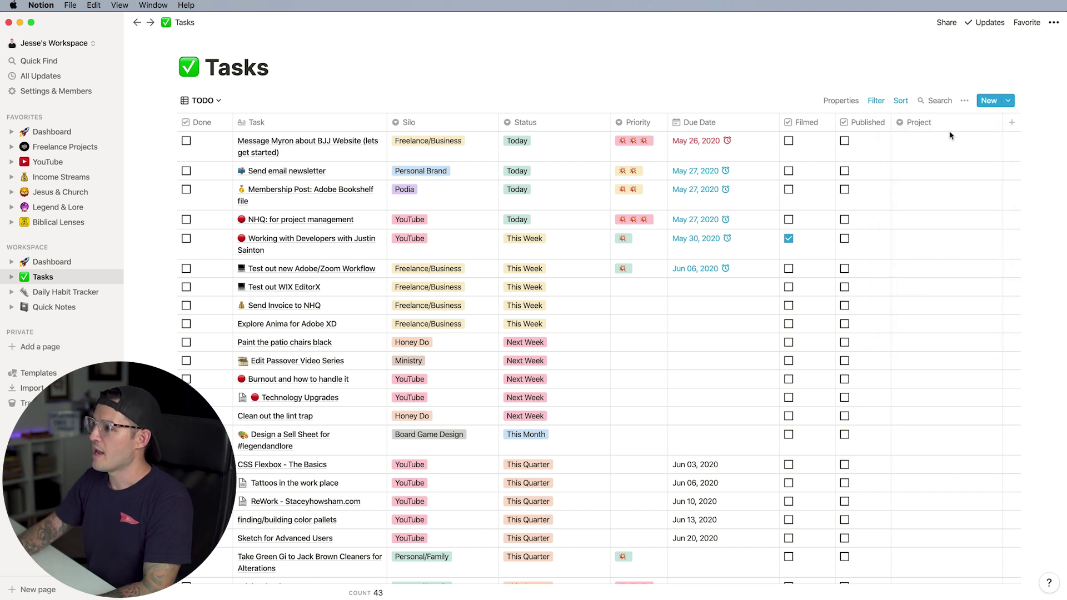
{"action": "left_click", "coordinate": [949, 127]}
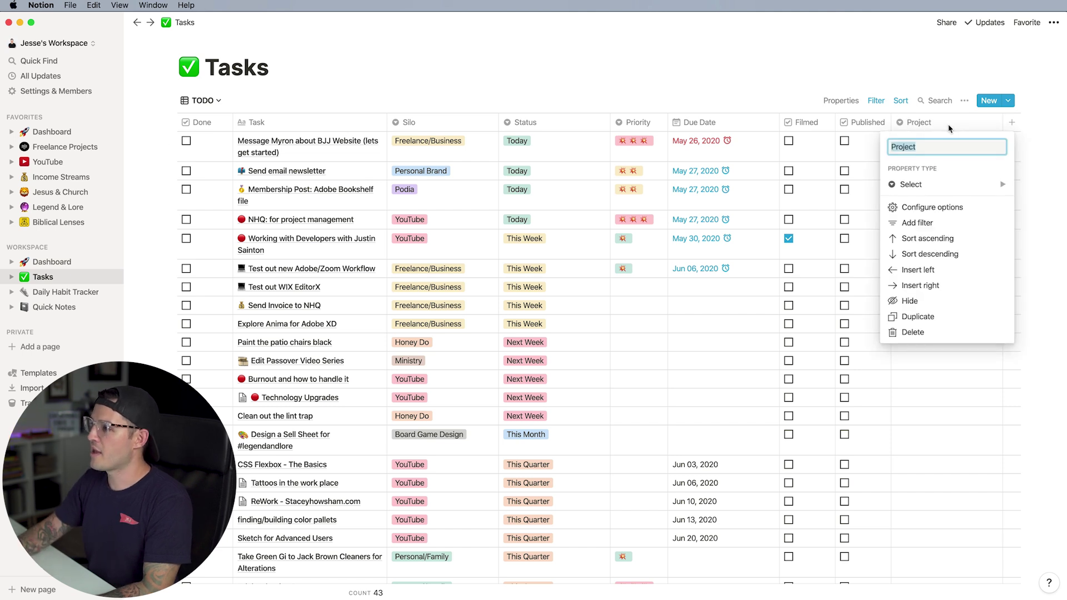
{"action": "left_click", "coordinate": [975, 435]}
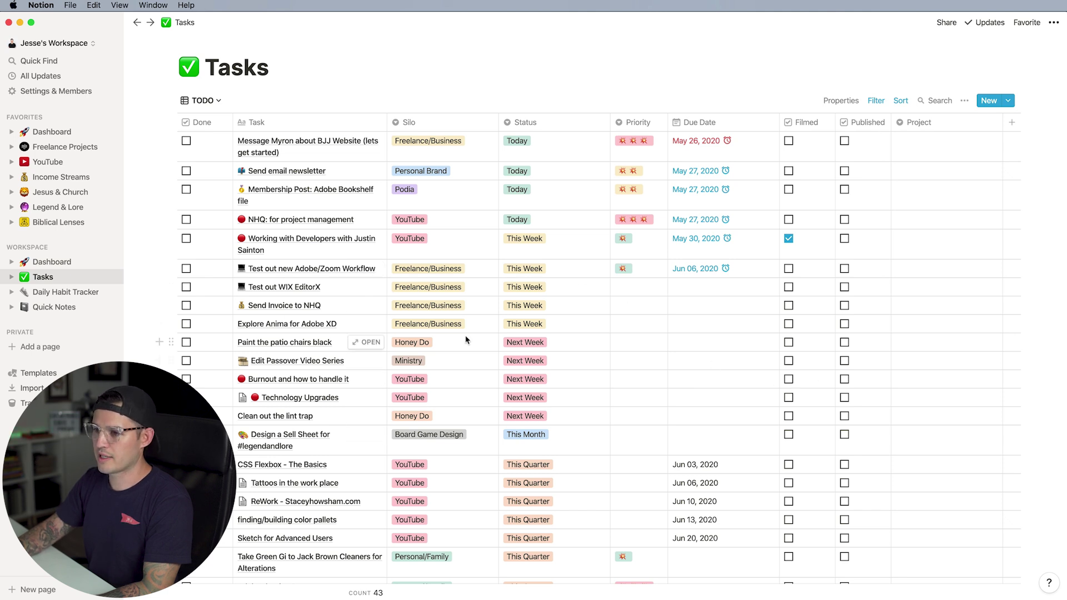
Create a new task titled "Android Mockups" in the Tasks database.
{"action": "left_click", "coordinate": [988, 102]}
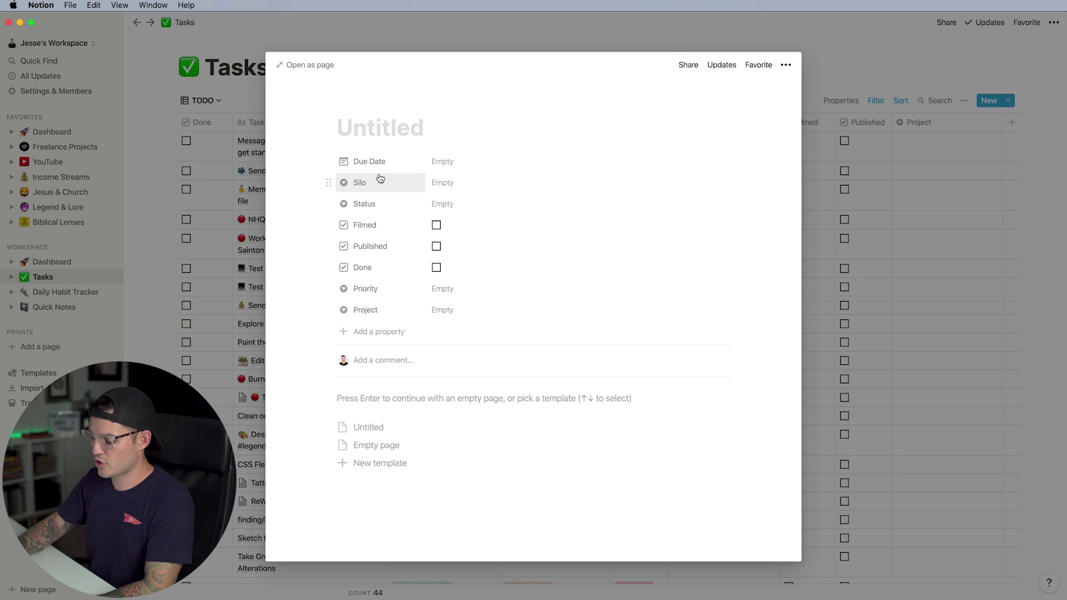
{"action": "type", "text": "Androi"}
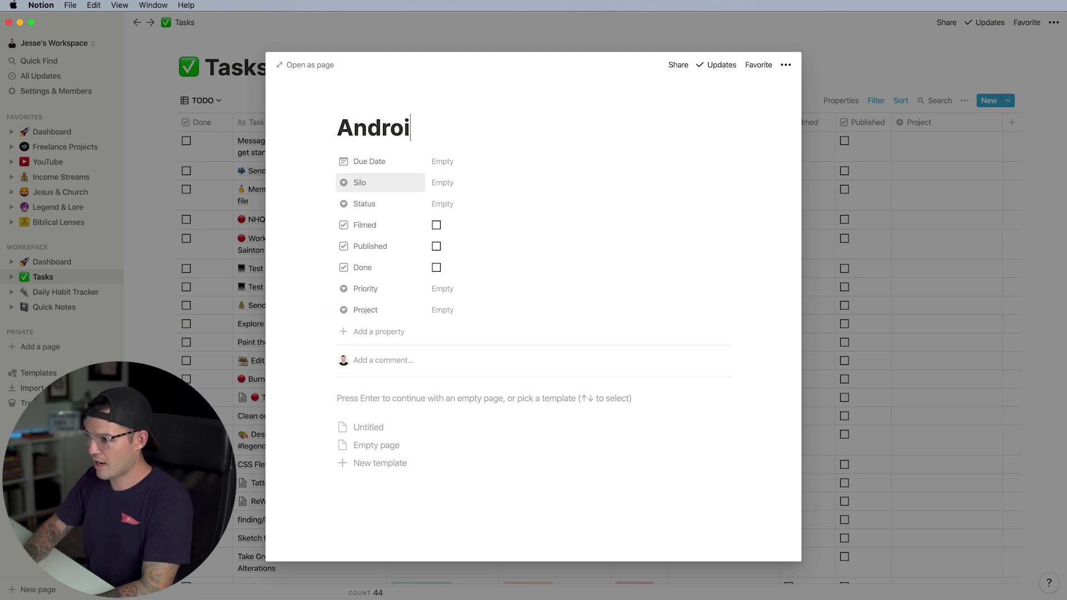
{"action": "type", "text": "d Screens"}
{"action": "key", "text": "alt+shift+Left"}
{"action": "type", "text": "Mock"}
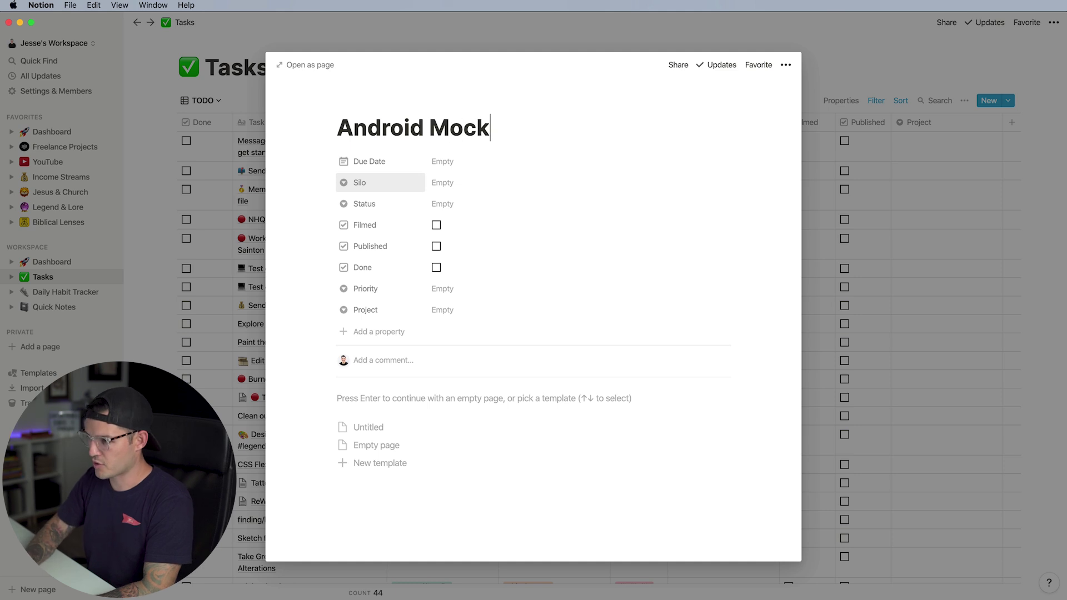
{"action": "type", "text": "ups"}
Assign the Android Mockups task to a new Project option "Android" and set its Silo to Freelance/Business.
{"action": "left_click", "coordinate": [446, 309]}
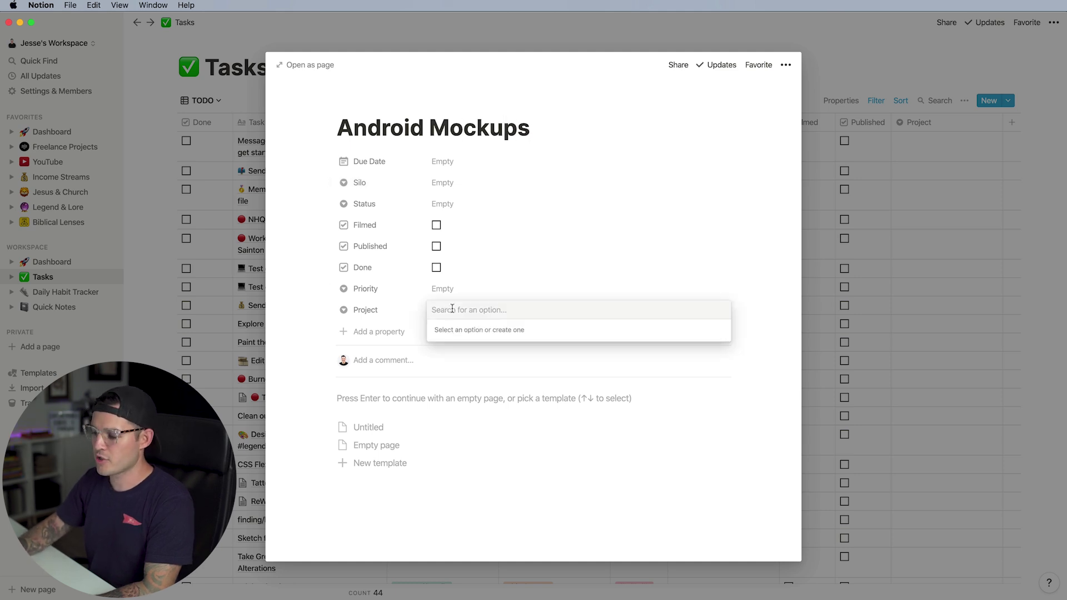
{"action": "type", "text": "Android"}
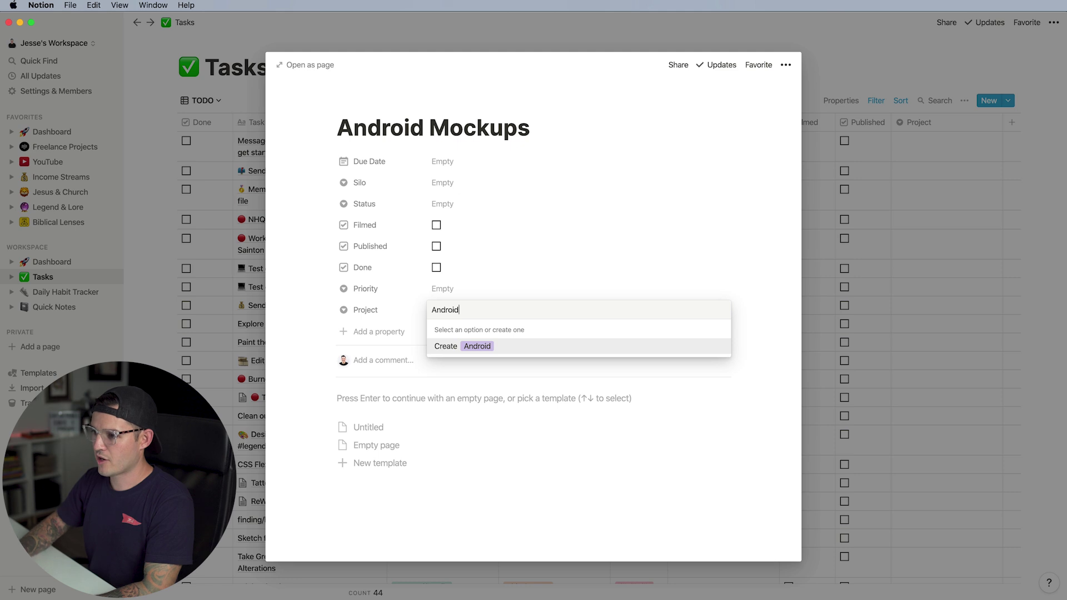
{"action": "key", "text": "Return"}
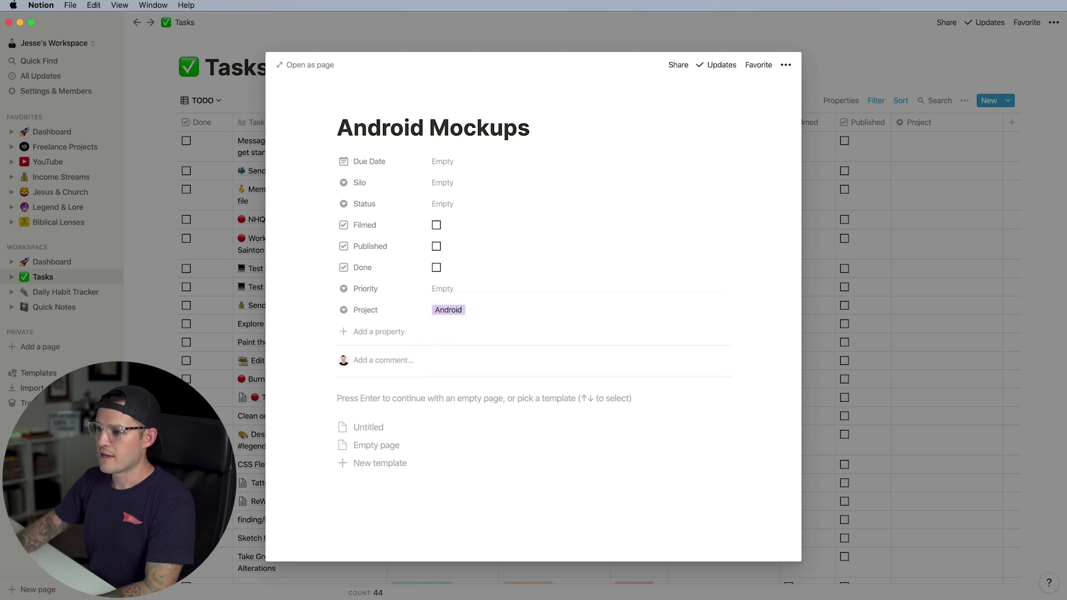
{"action": "left_click", "coordinate": [444, 183]}
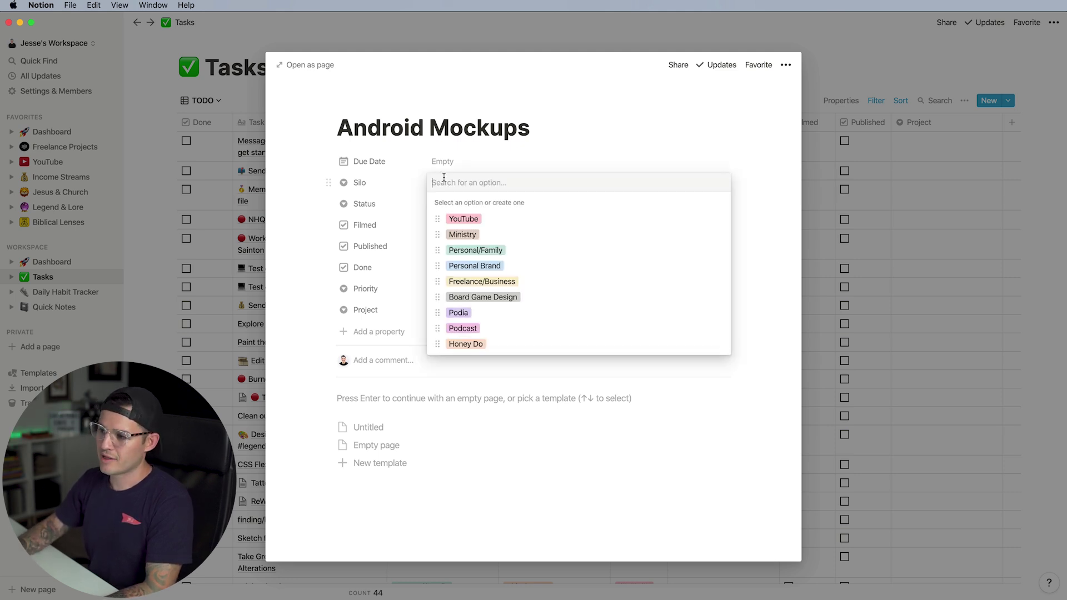
{"action": "left_click", "coordinate": [489, 282]}
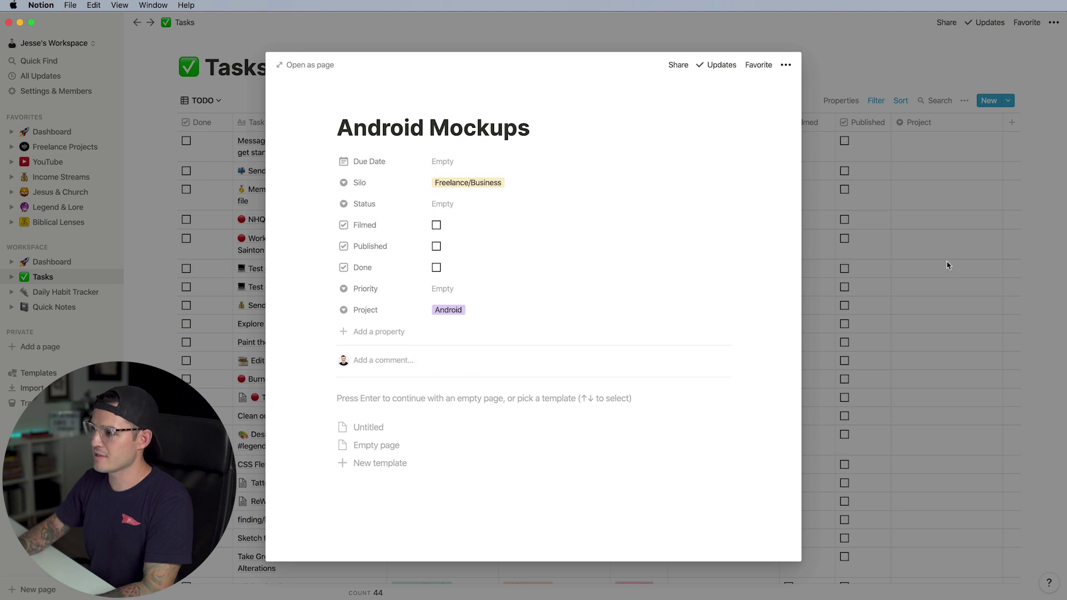
Close the Android Mockups task and open the Android UI Project page from the Freelance Projects archive.
{"action": "left_click", "coordinate": [1035, 246]}
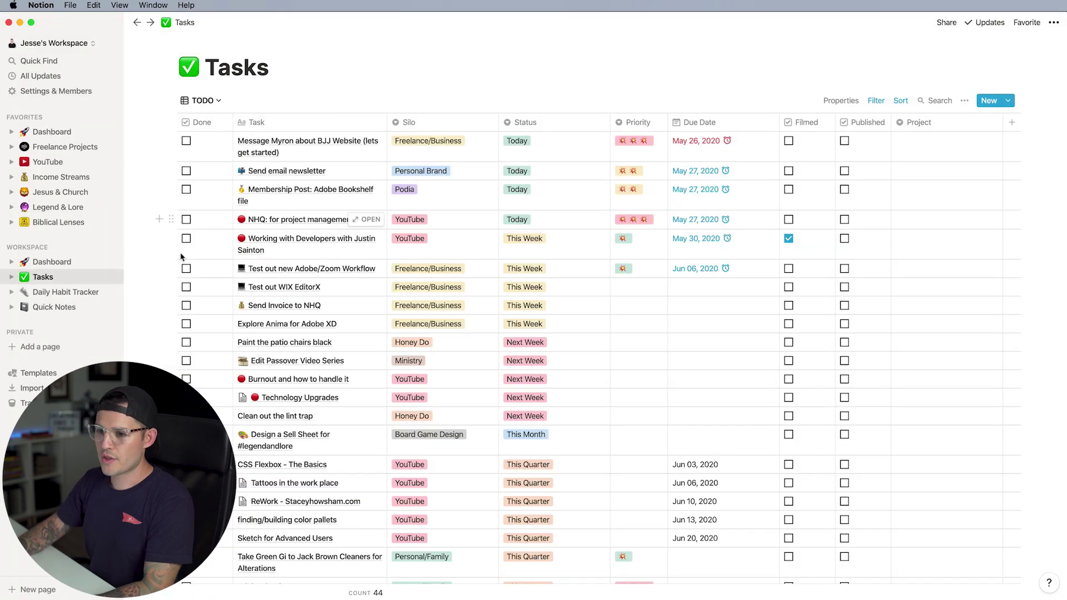
{"action": "left_click", "coordinate": [65, 147]}
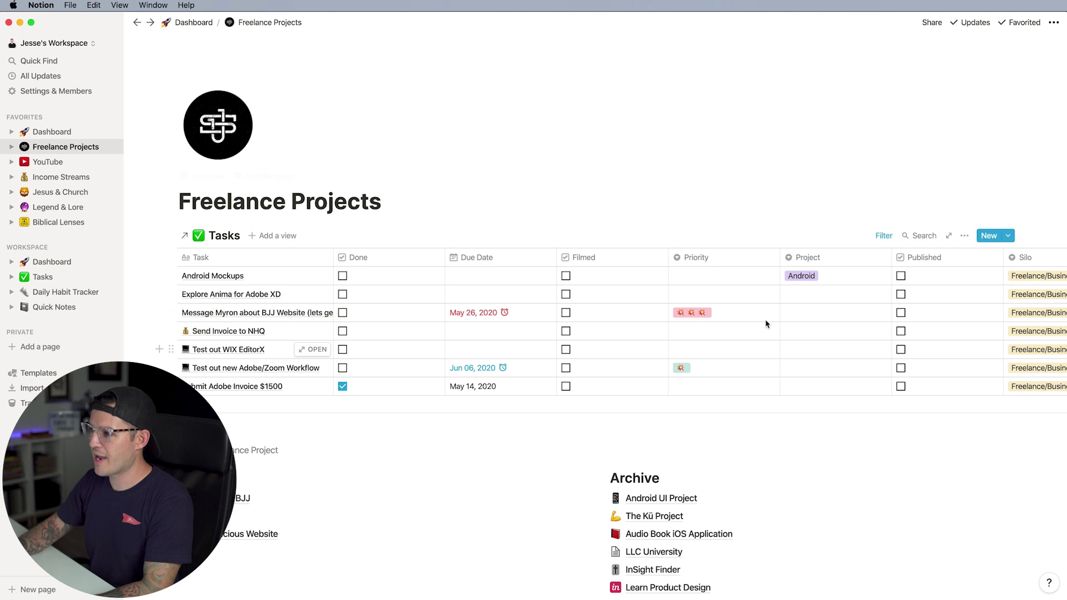
{"action": "left_click", "coordinate": [677, 499]}
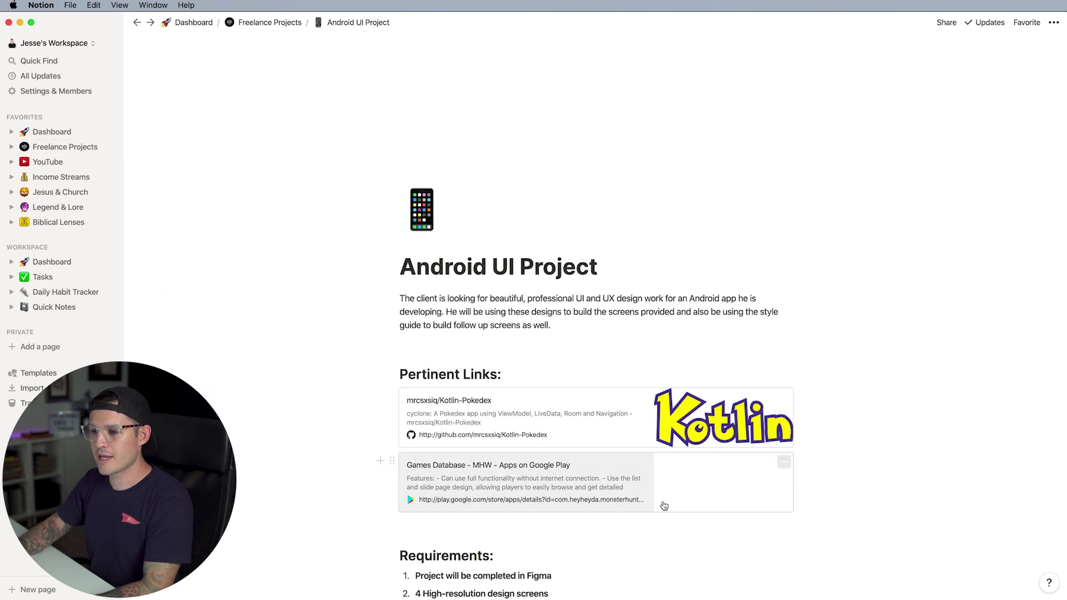
Insert a linked database of Tasks directly under the Android UI Project page title.
{"action": "left_click", "coordinate": [636, 268]}
{"action": "key", "text": "Return"}
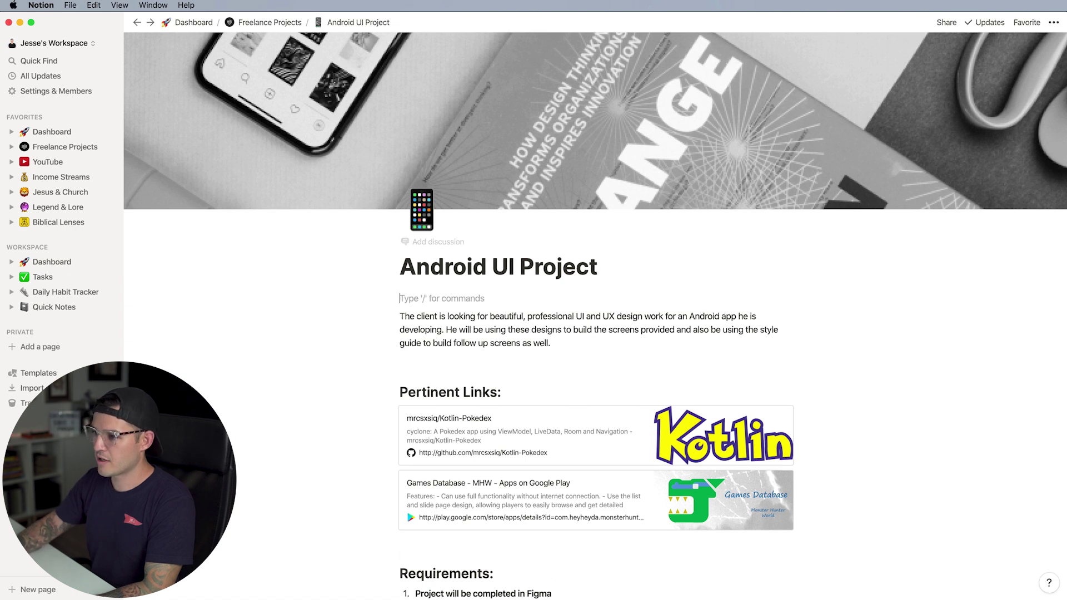
{"action": "type", "text": "/data"}
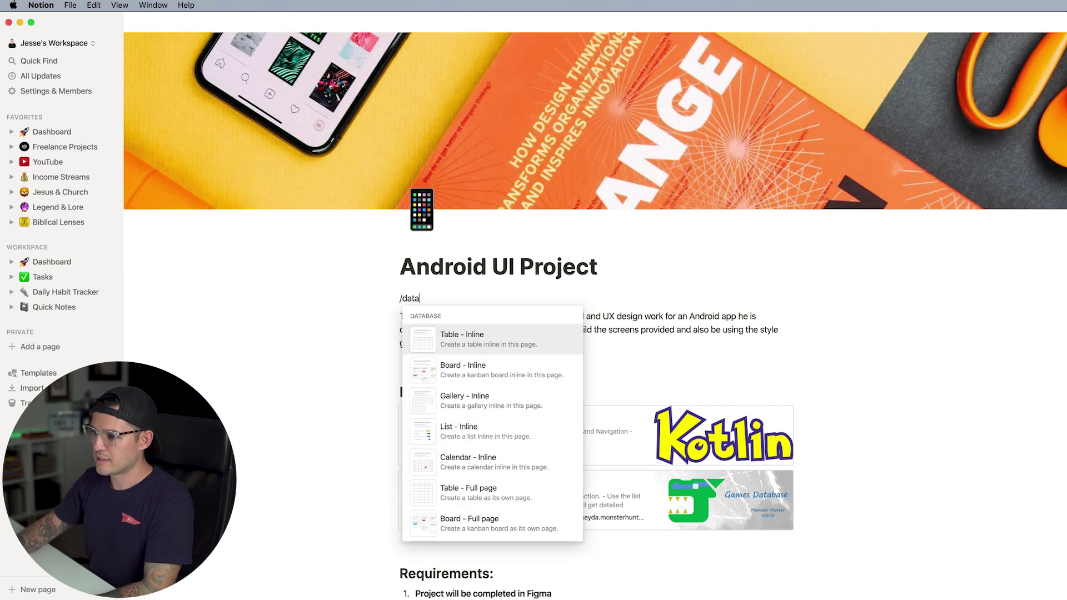
{"action": "scroll", "coordinate": [530, 436], "scroll_direction": "down", "scroll_amount": 3}
{"action": "left_click", "coordinate": [497, 488]}
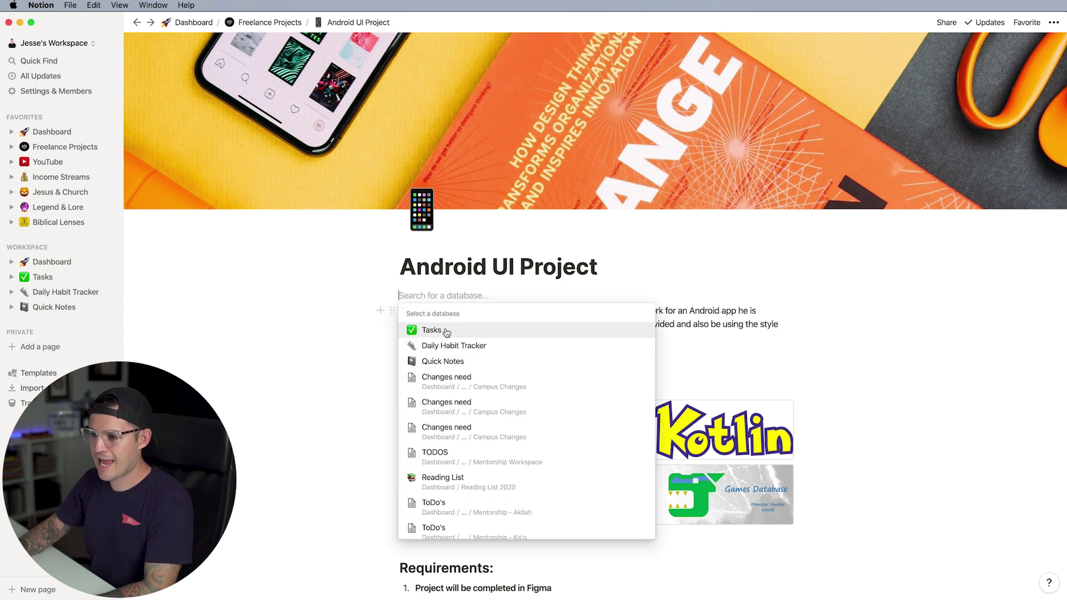
{"action": "left_click", "coordinate": [437, 332]}
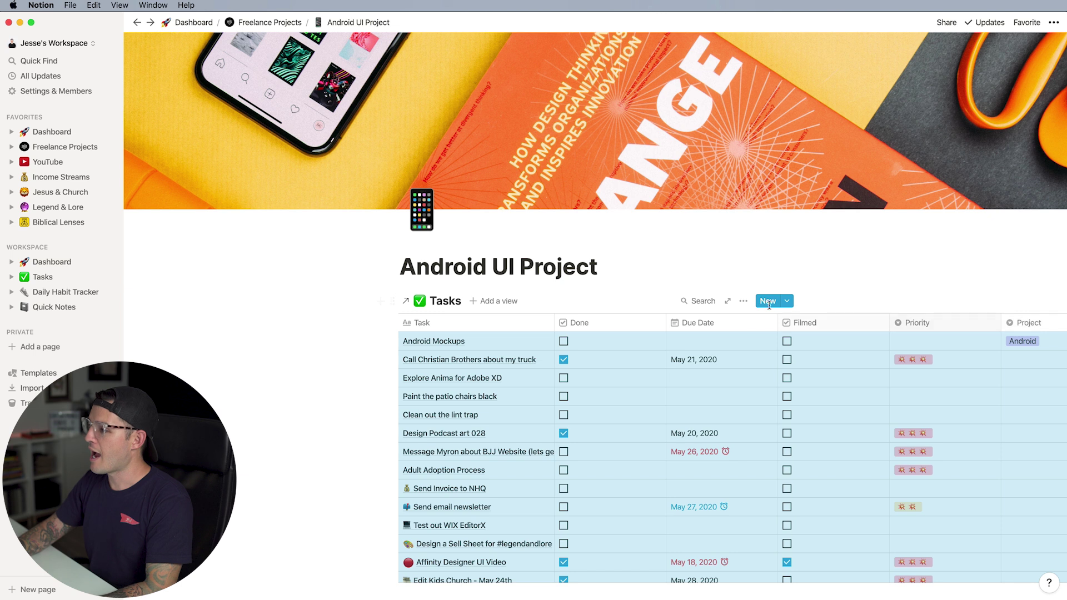
Filter the linked Tasks table to show tasks whose Silo is Freelance/Business.
{"action": "left_click", "coordinate": [745, 306]}
{"action": "left_click", "coordinate": [780, 413]}
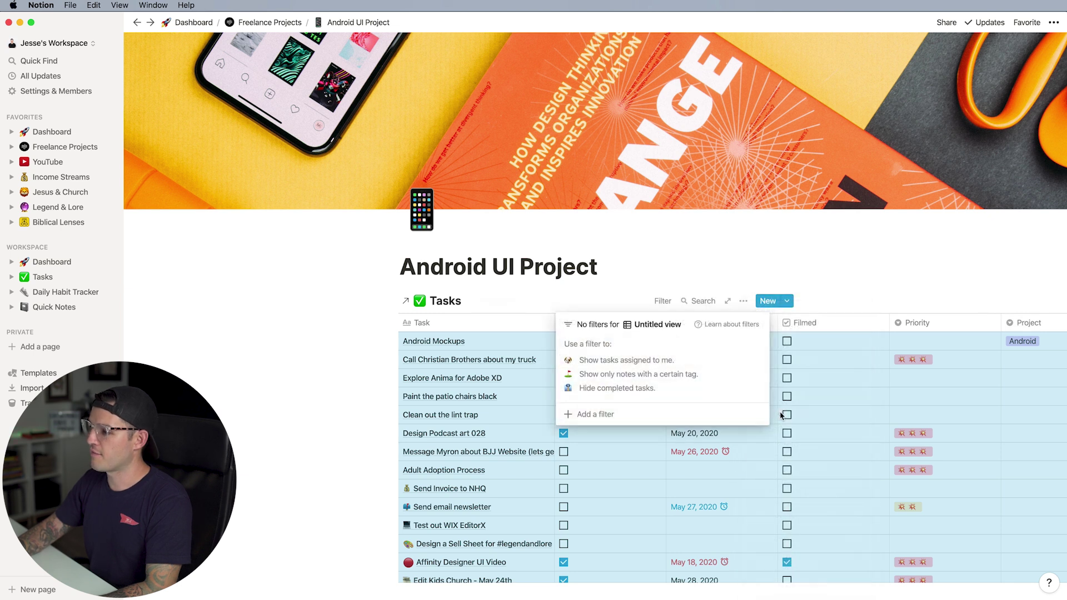
{"action": "left_click", "coordinate": [597, 414]}
{"action": "left_click", "coordinate": [603, 347]}
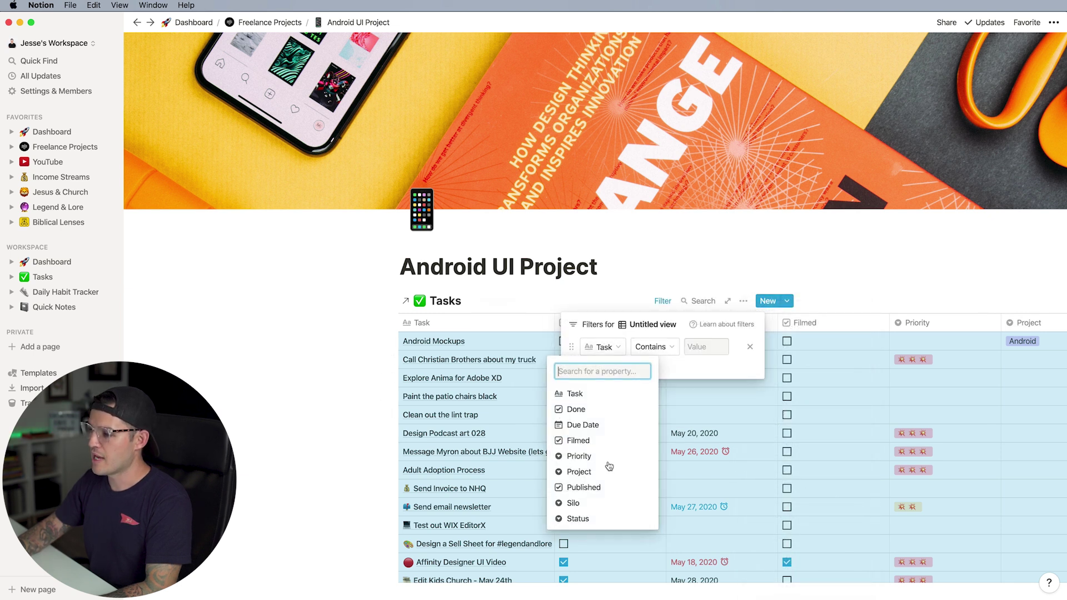
{"action": "left_click", "coordinate": [578, 503]}
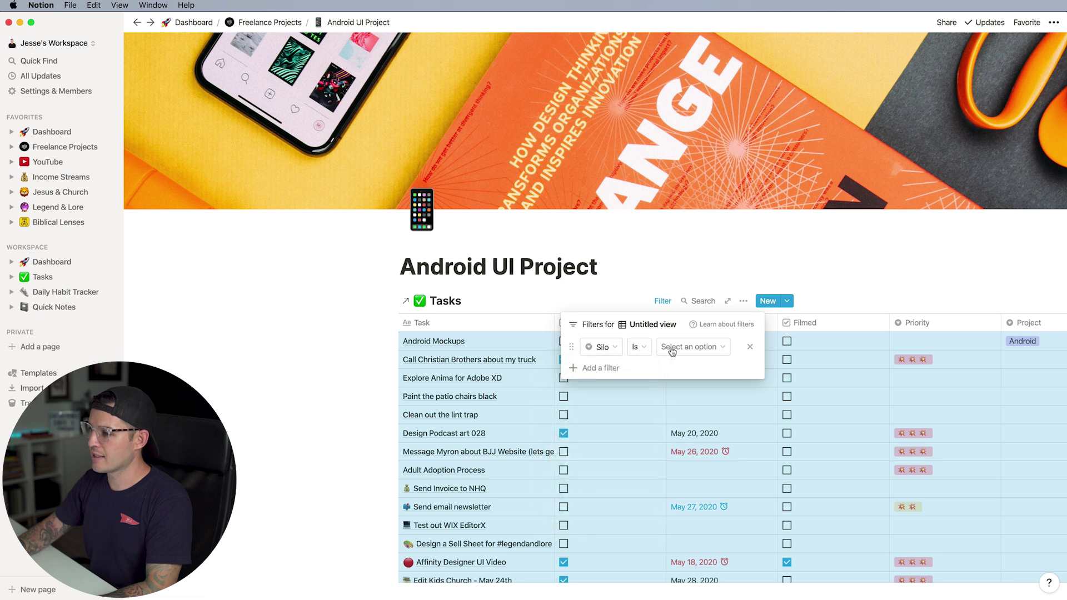
{"action": "left_click", "coordinate": [701, 349]}
{"action": "left_click", "coordinate": [699, 472]}
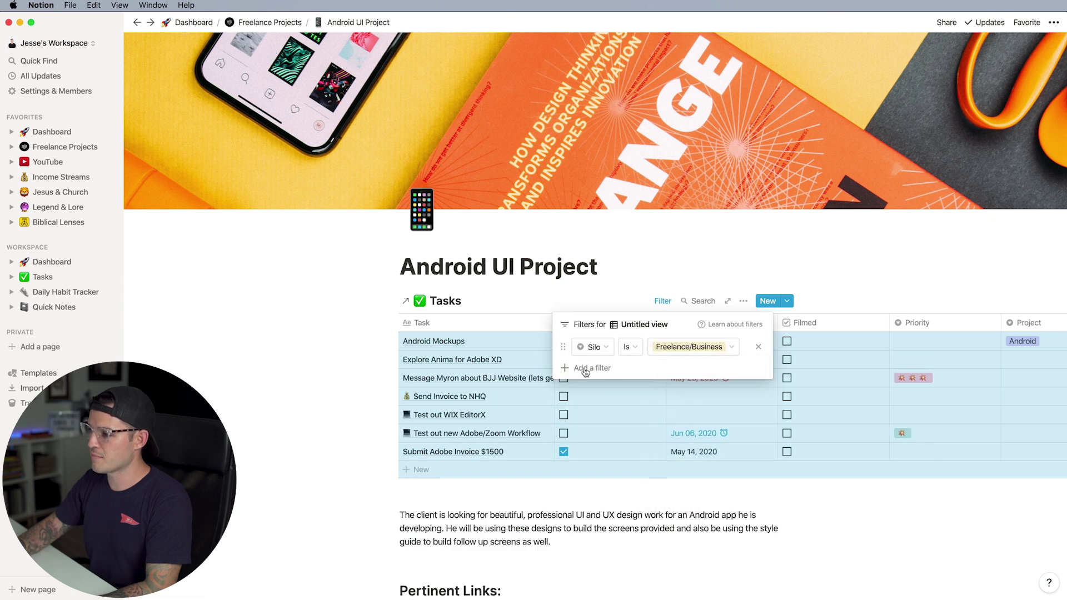
Add a second filter condition to the linked Tasks table: And Project Is Android.
{"action": "left_click", "coordinate": [586, 368]}
{"action": "left_click", "coordinate": [583, 370]}
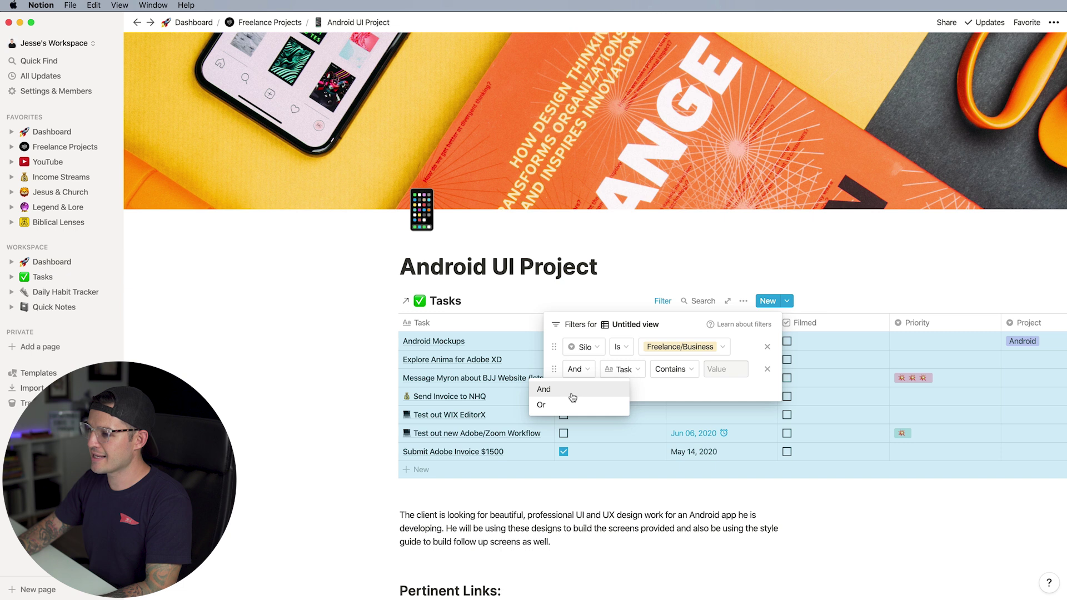
{"action": "left_click", "coordinate": [619, 370]}
{"action": "left_click", "coordinate": [620, 369]}
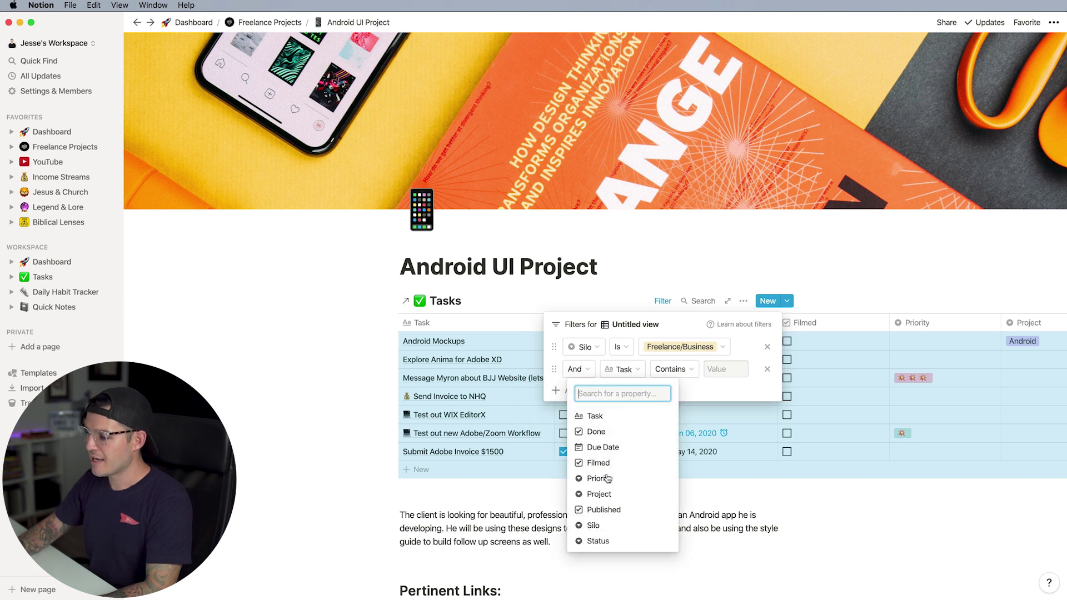
{"action": "left_click", "coordinate": [599, 494]}
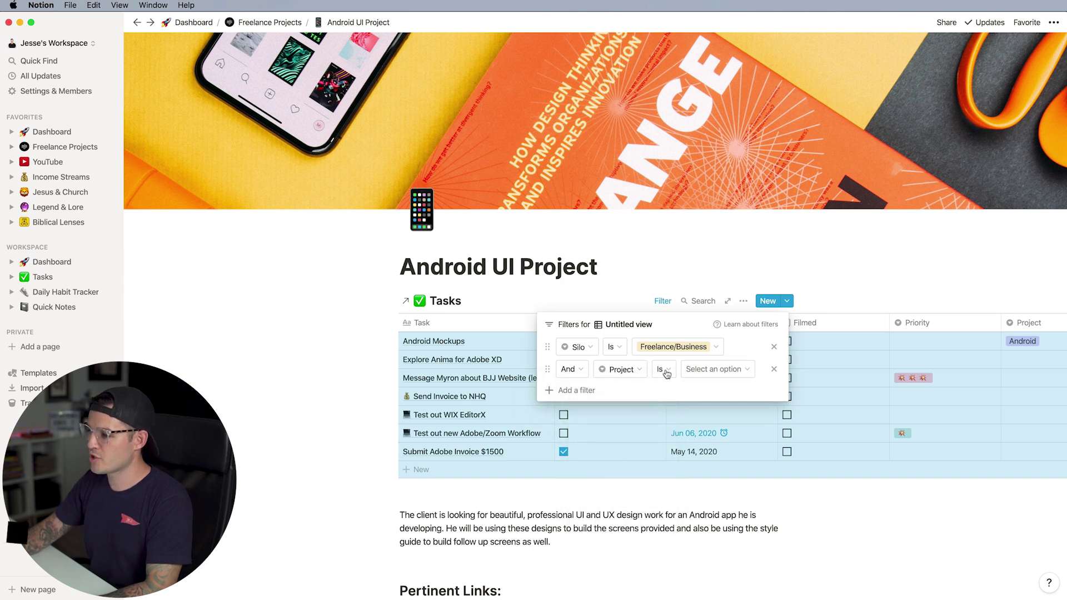
{"action": "left_click", "coordinate": [712, 369]}
{"action": "left_click", "coordinate": [711, 431]}
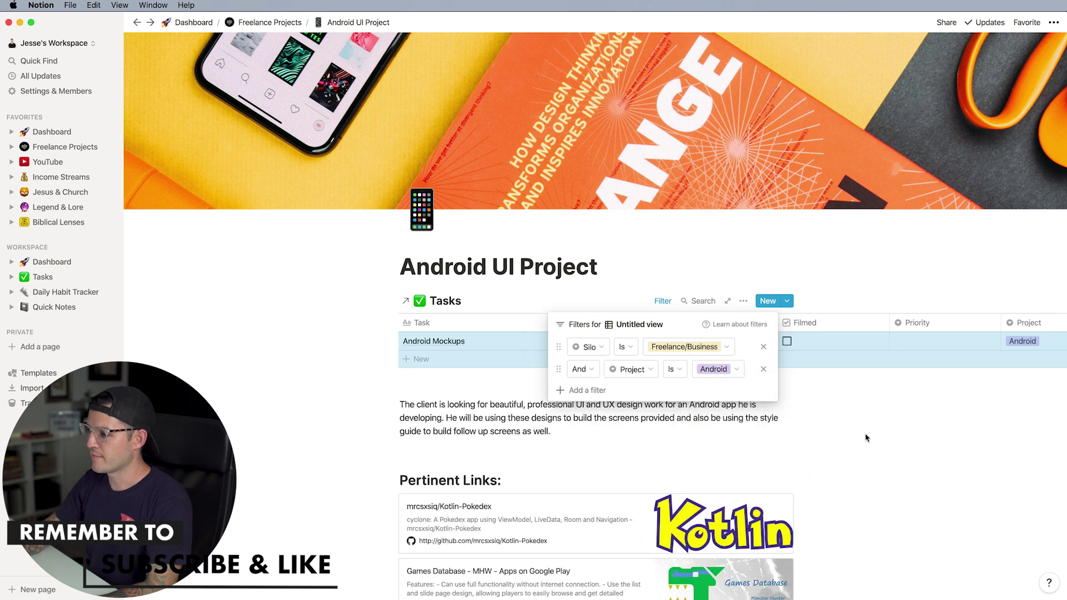
{"action": "left_click", "coordinate": [889, 435]}
{"action": "left_click", "coordinate": [883, 438]}
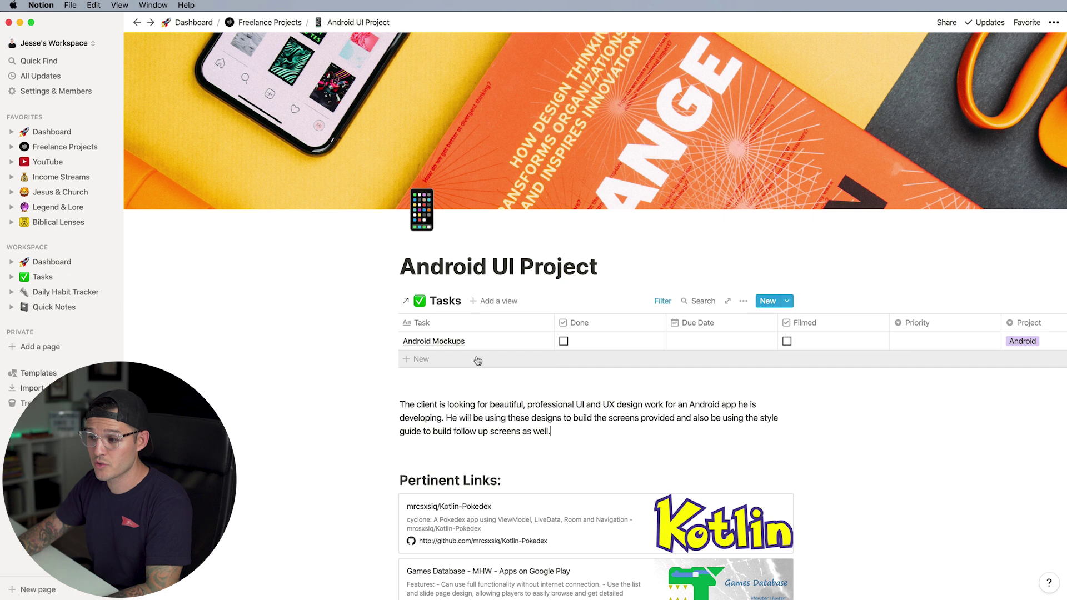
Return to the Freelance Projects page, open the Dashboard, and look over its Quick Notes, Daily Habit Tracker and Tasks sections.
{"action": "left_click", "coordinate": [61, 146]}
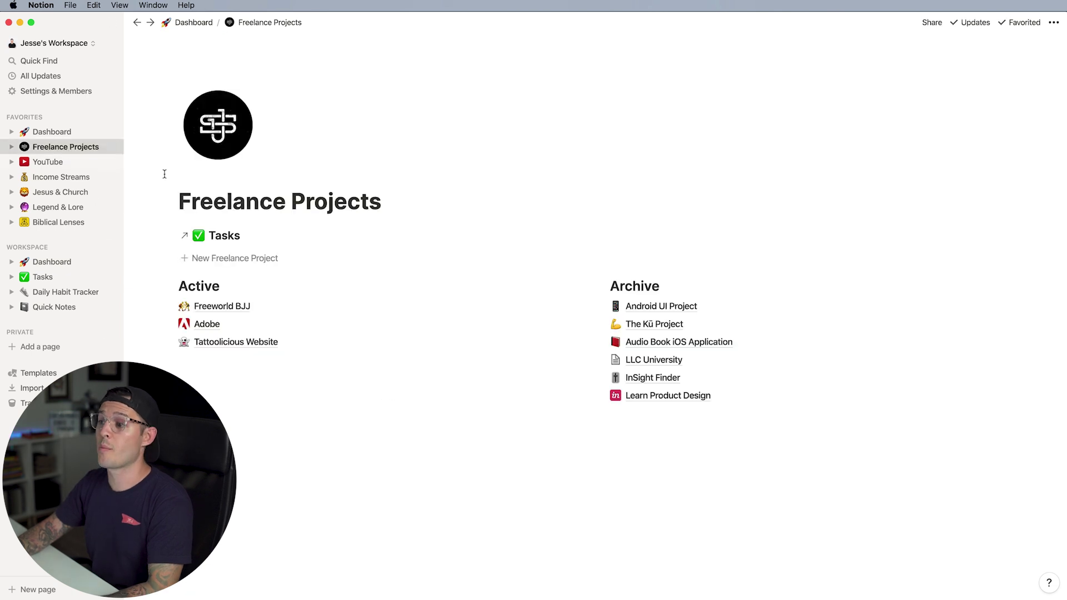
{"action": "left_click", "coordinate": [52, 132]}
{"action": "scroll", "coordinate": [536, 387], "scroll_direction": "down", "scroll_amount": 5}
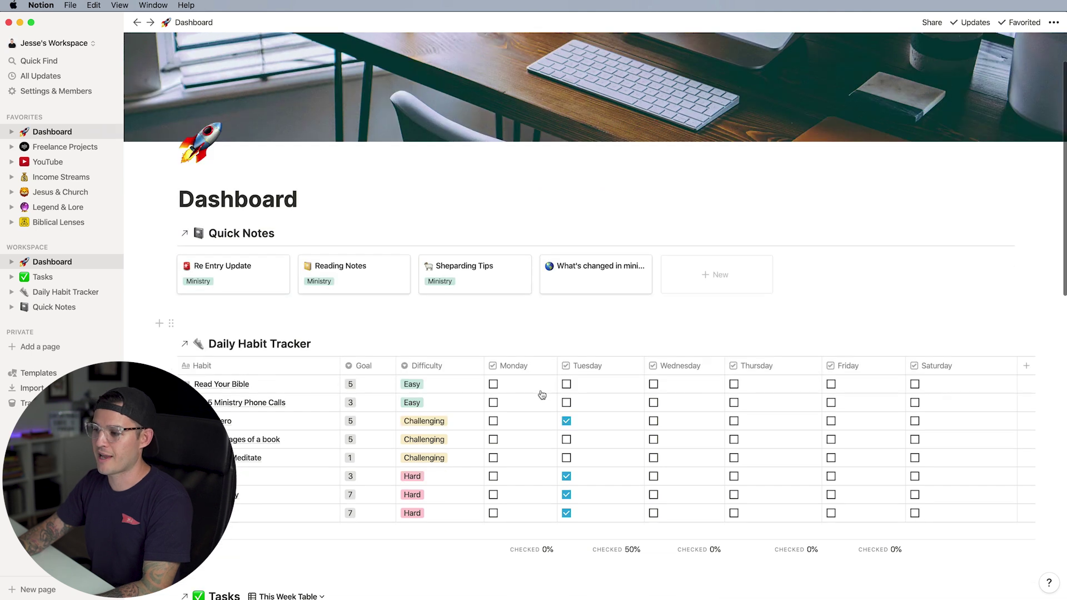
{"action": "scroll", "coordinate": [541, 395], "scroll_direction": "down", "scroll_amount": 3}
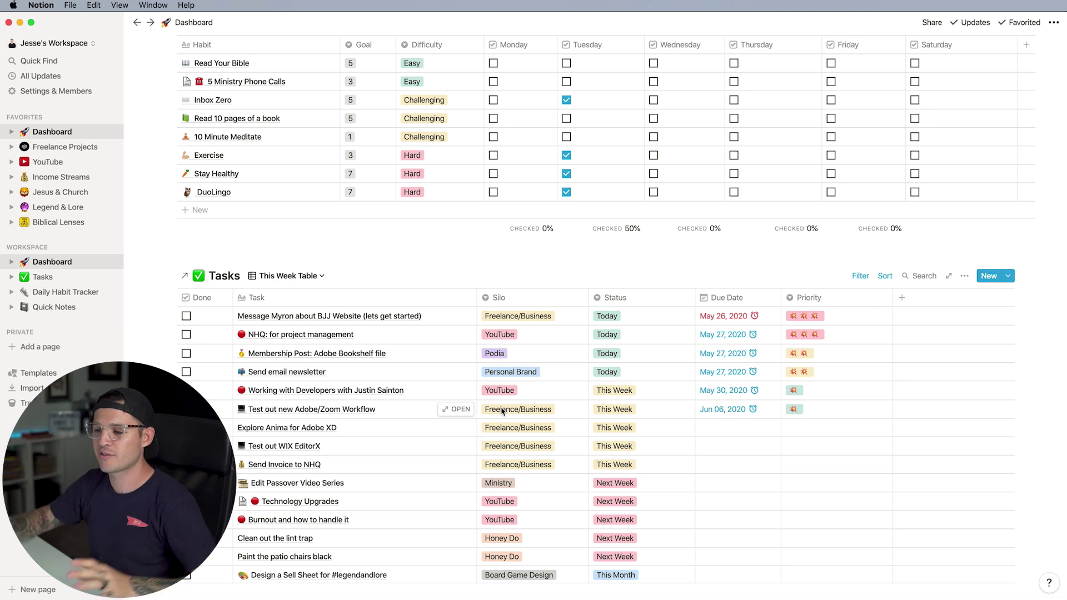
{"action": "scroll", "coordinate": [489, 416], "scroll_direction": "up", "scroll_amount": 10}
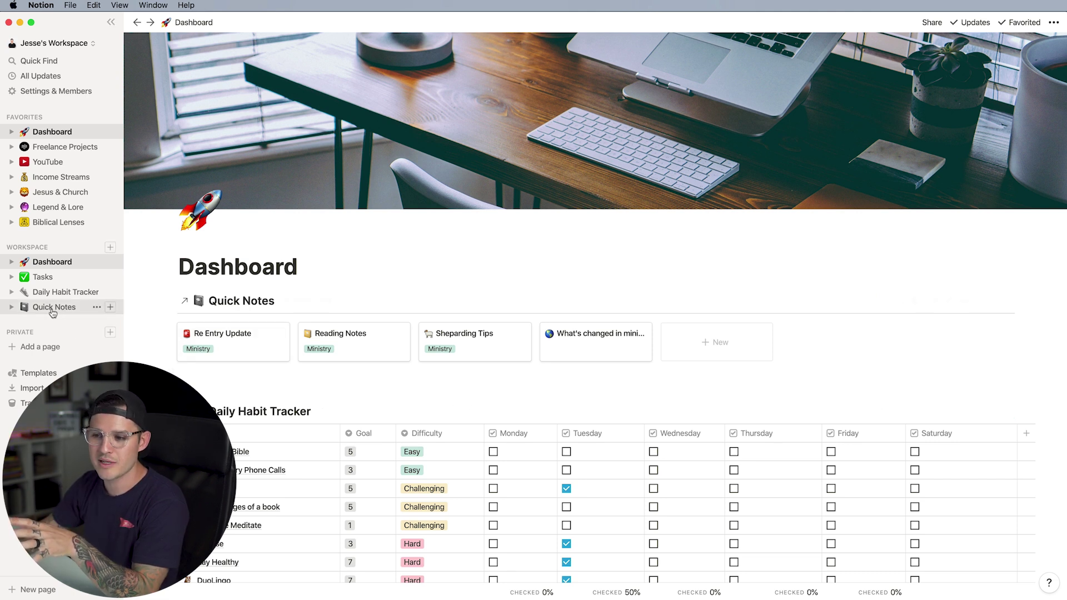
Add a blank note to the Dashboard's Quick Notes gallery and delete that untitled note.
{"action": "left_click", "coordinate": [724, 343]}
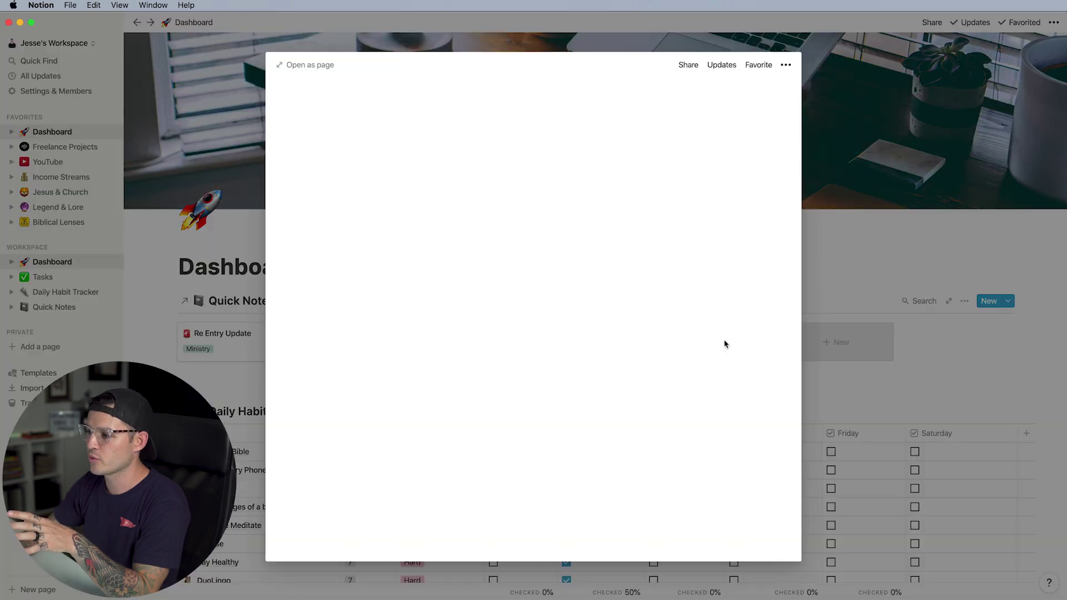
{"action": "left_click", "coordinate": [199, 70]}
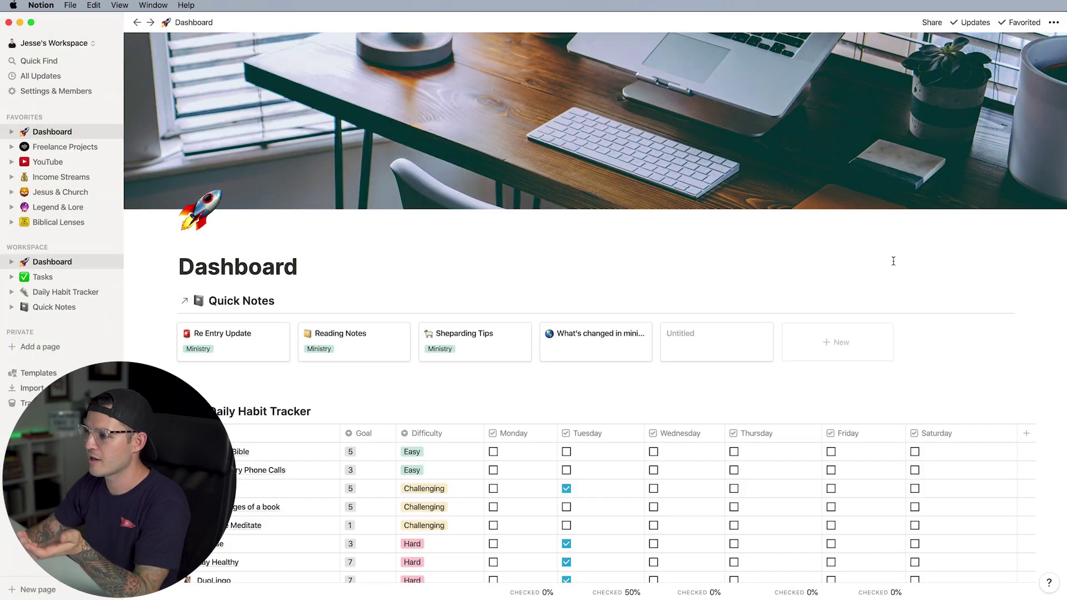
{"action": "left_click", "coordinate": [764, 336]}
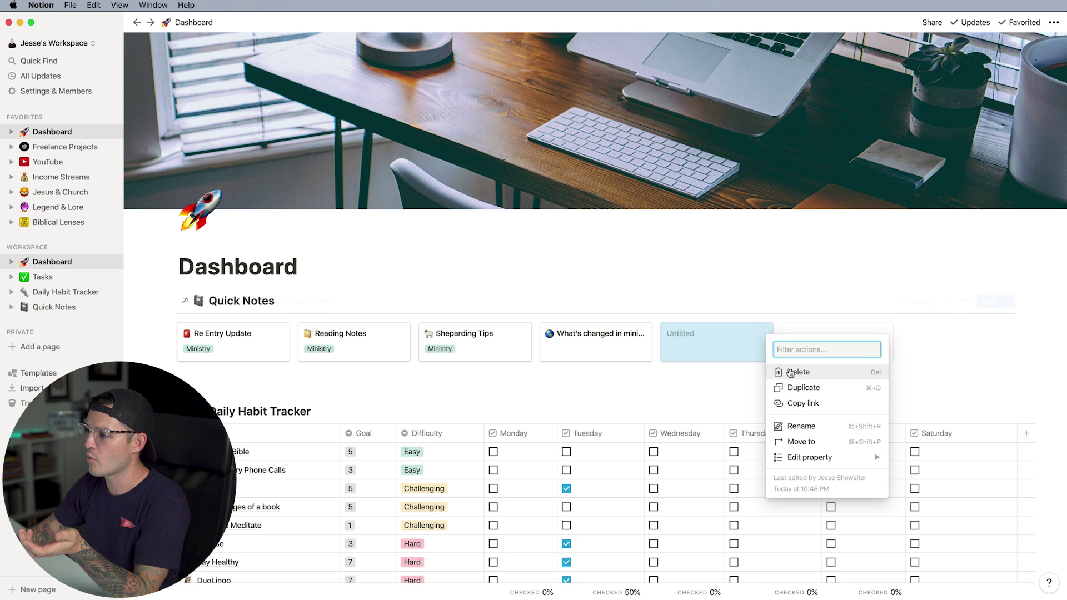
{"action": "left_click", "coordinate": [789, 368]}
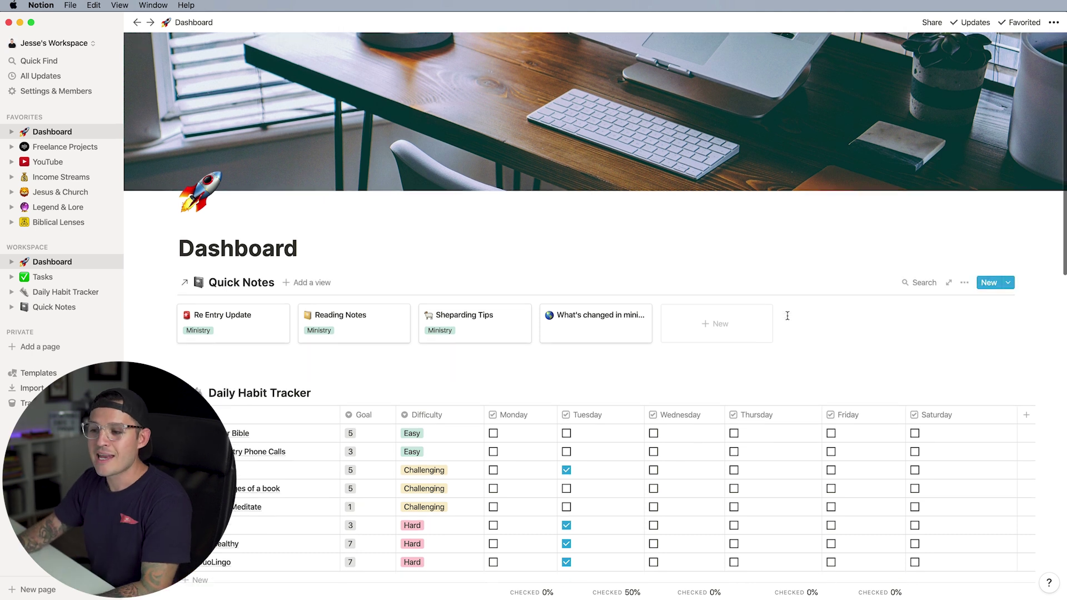
For Tuesday in the Daily Habit Tracker, check off Read 10 pages of a book and uncheck 5 Ministry Phone Calls.
{"action": "scroll", "coordinate": [787, 344], "scroll_direction": "down", "scroll_amount": 5}
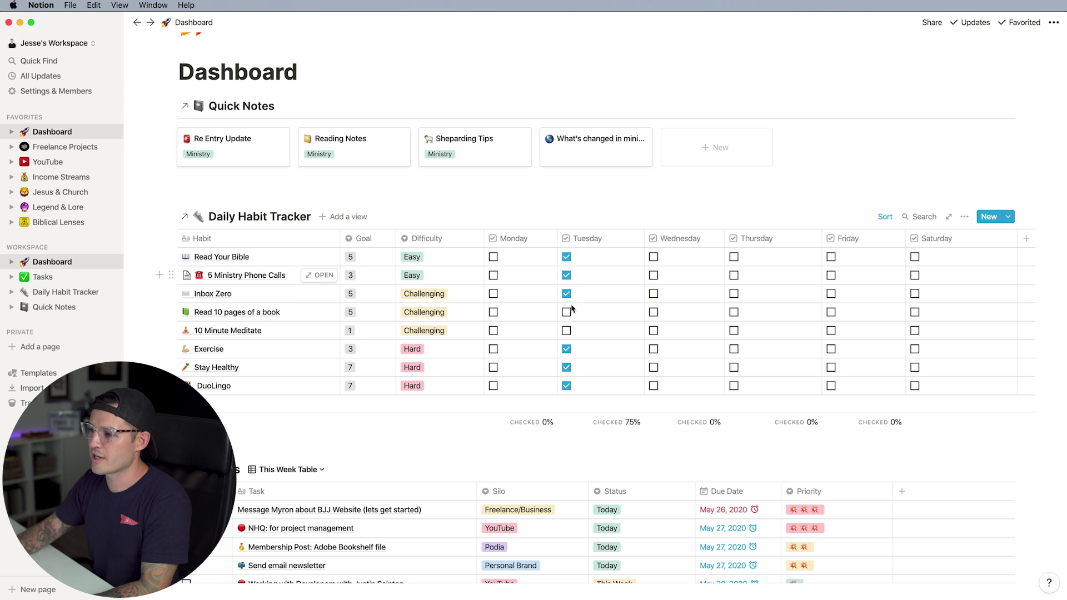
{"action": "left_click", "coordinate": [566, 312]}
{"action": "left_click", "coordinate": [567, 276]}
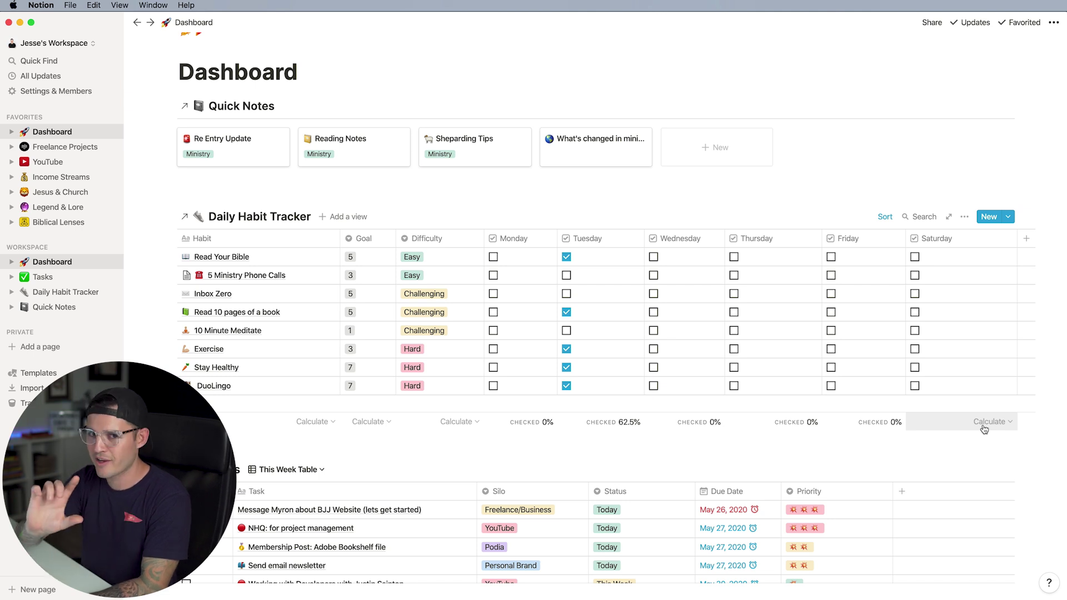
In the Dashboard's Tasks table, change the Status of the "Working with Developers" task to Tomorrow and, after that, to Today.
{"action": "scroll", "coordinate": [567, 333], "scroll_direction": "up", "scroll_amount": 2}
{"action": "scroll", "coordinate": [568, 286], "scroll_direction": "down", "scroll_amount": 5}
{"action": "scroll", "coordinate": [568, 285], "scroll_direction": "up", "scroll_amount": 6}
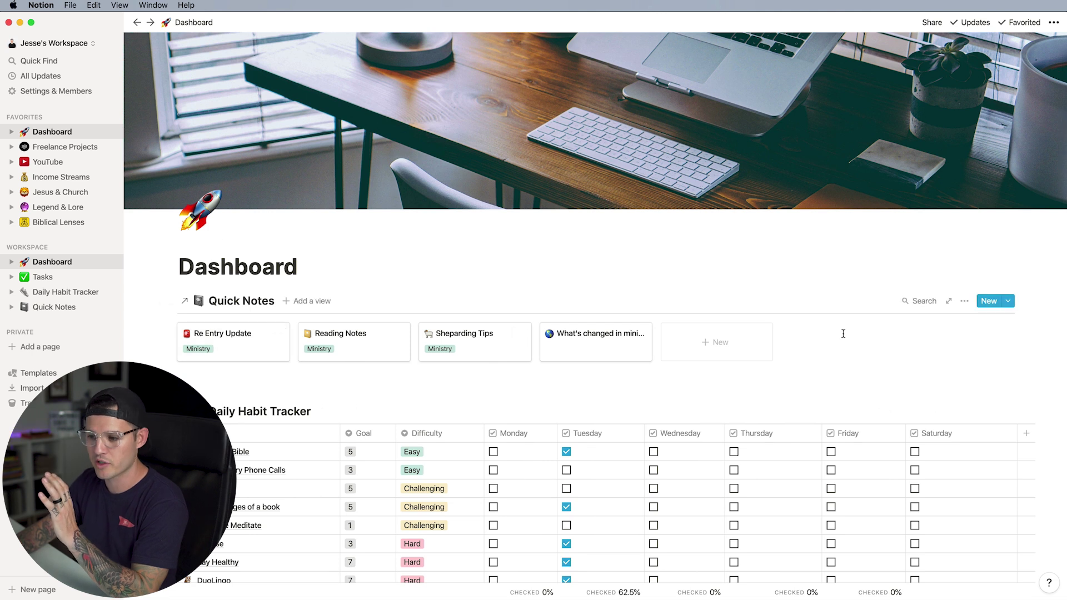
{"action": "scroll", "coordinate": [843, 333], "scroll_direction": "down", "scroll_amount": 5}
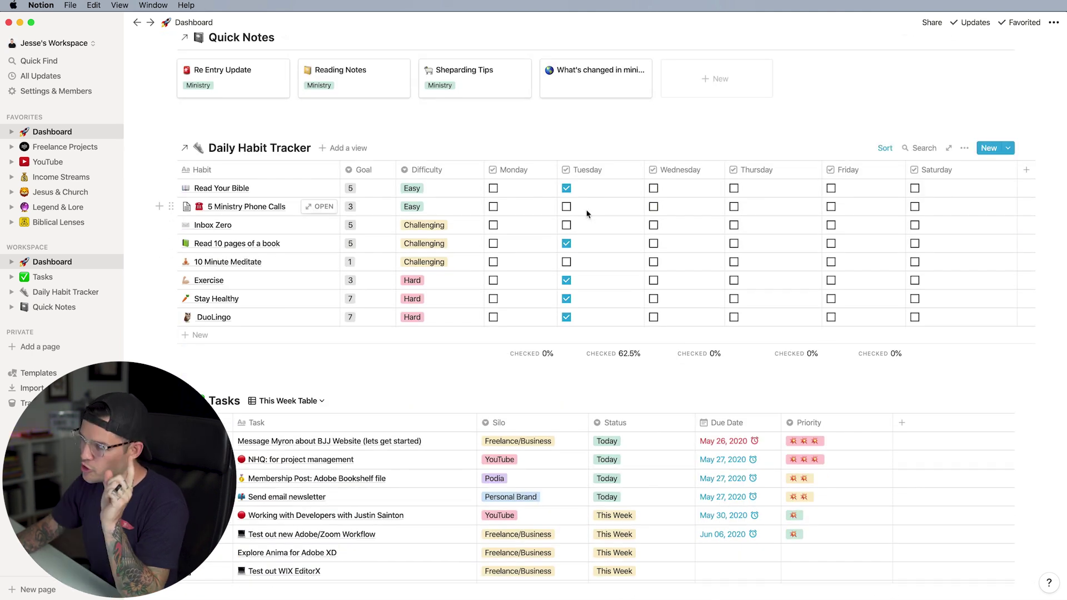
{"action": "scroll", "coordinate": [583, 225], "scroll_direction": "down", "scroll_amount": 8}
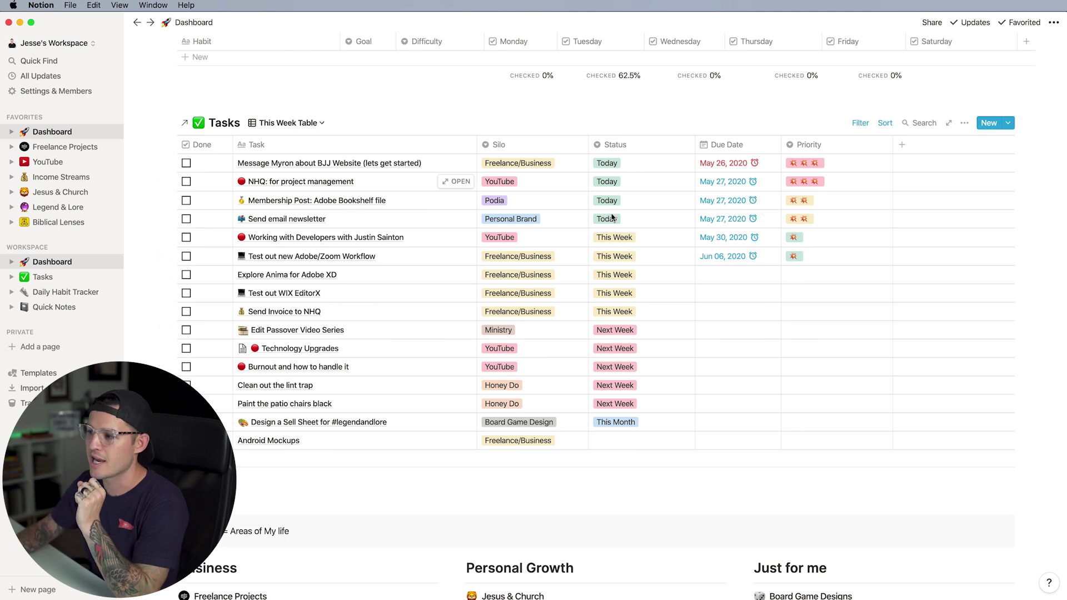
{"action": "left_click", "coordinate": [615, 238]}
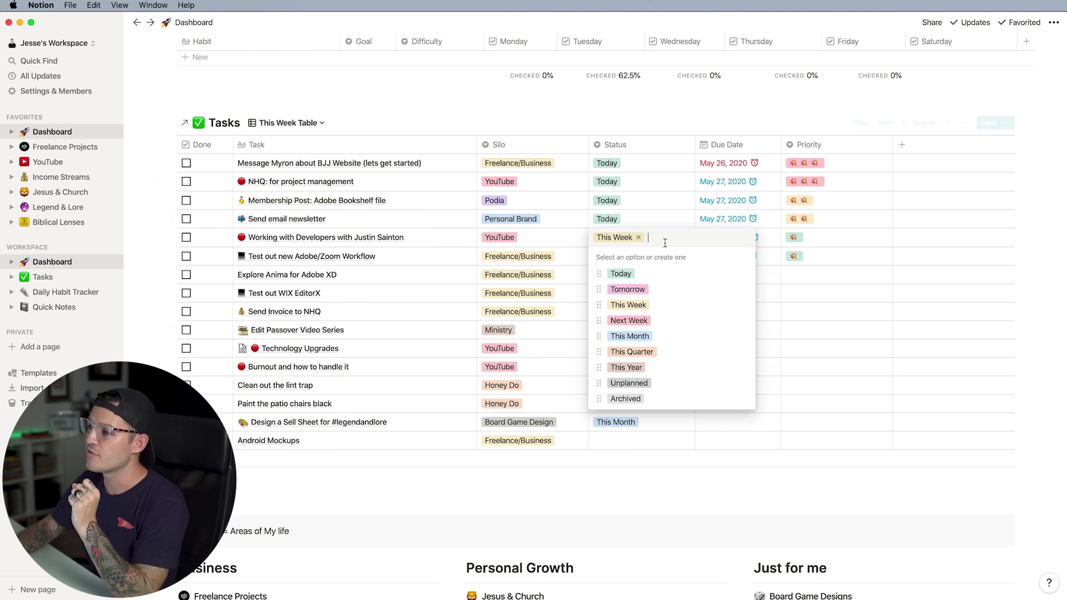
{"action": "left_click", "coordinate": [628, 289]}
{"action": "left_click", "coordinate": [614, 238]}
{"action": "left_click", "coordinate": [620, 273]}
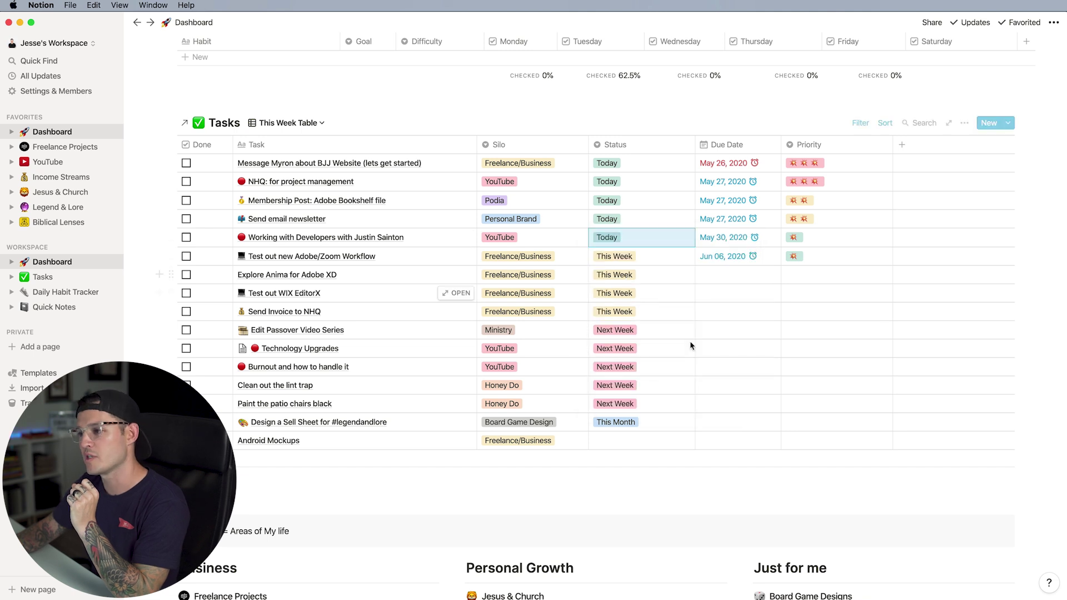
{"action": "scroll", "coordinate": [719, 233], "scroll_direction": "down", "scroll_amount": 5}
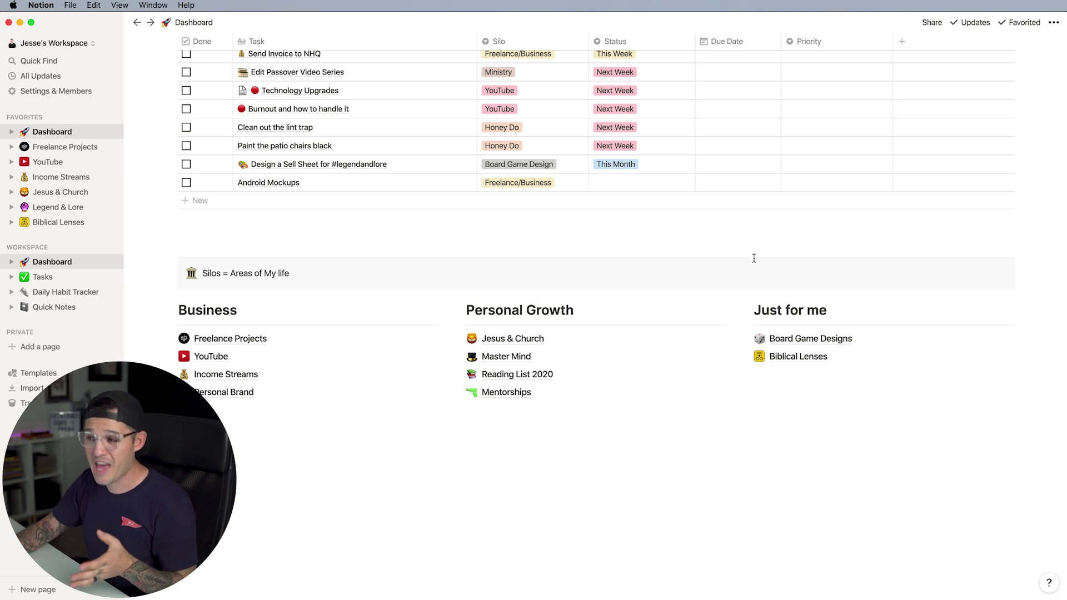
{"action": "scroll", "coordinate": [753, 263], "scroll_direction": "up", "scroll_amount": 5}
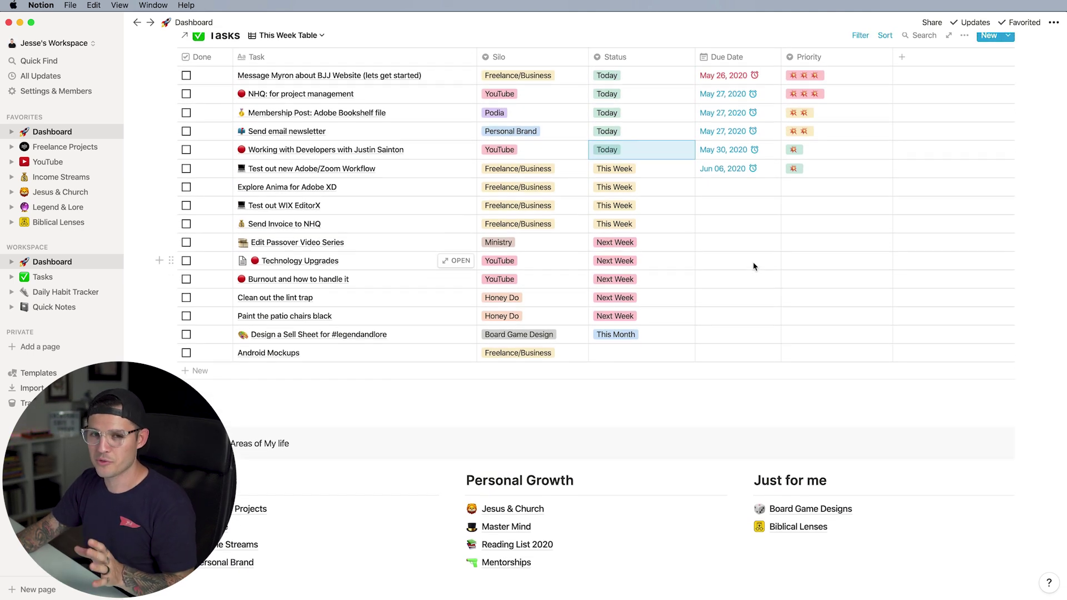
{"action": "scroll", "coordinate": [753, 266], "scroll_direction": "up", "scroll_amount": 2}
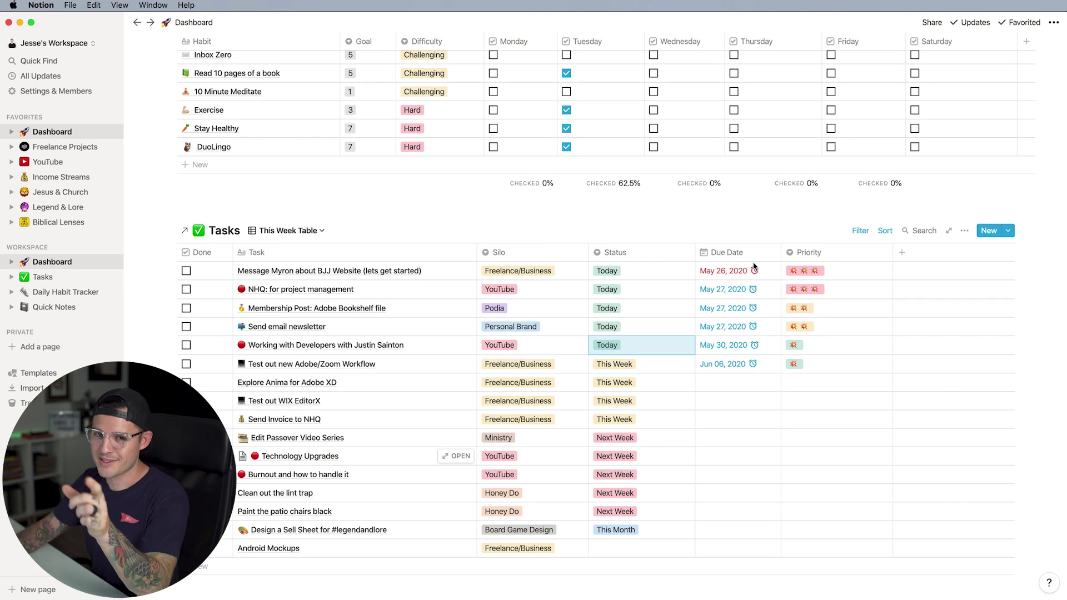